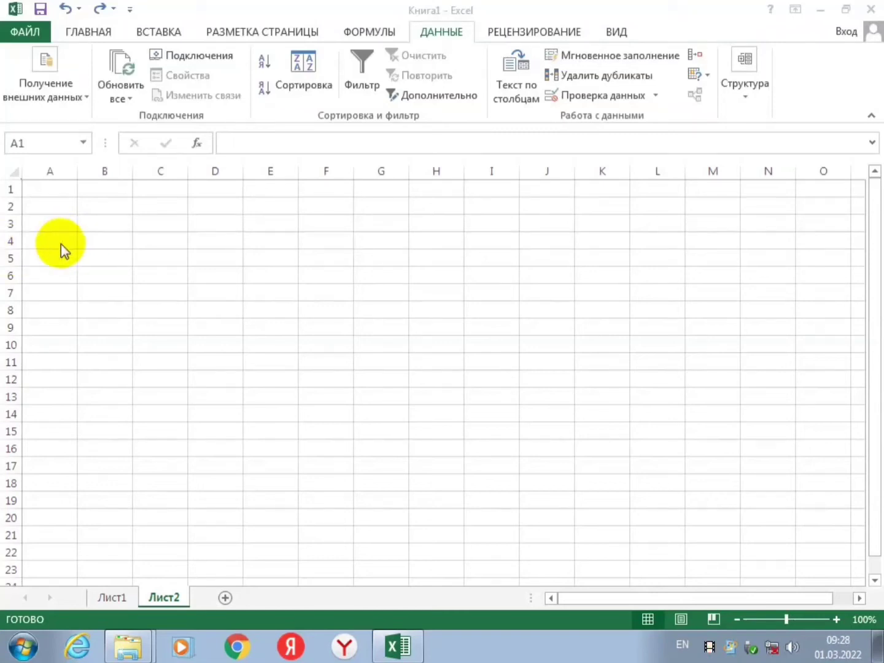
# Apply All Borders to the range A1:F19 on Лист2 to create an empty grid.
pyautogui.click(49, 187)
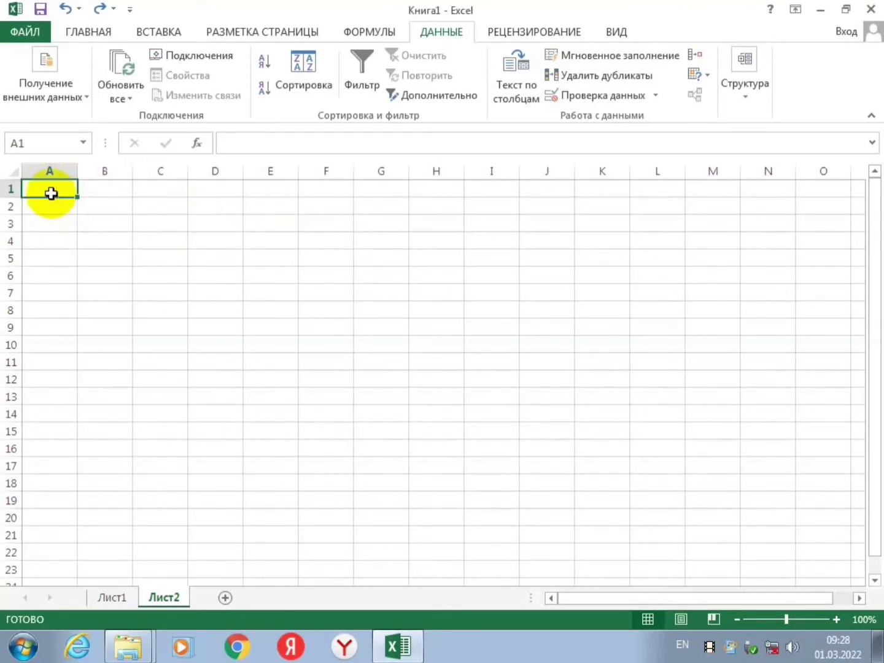
pyautogui.moveTo(51, 193); pyautogui.dragTo(319, 499)
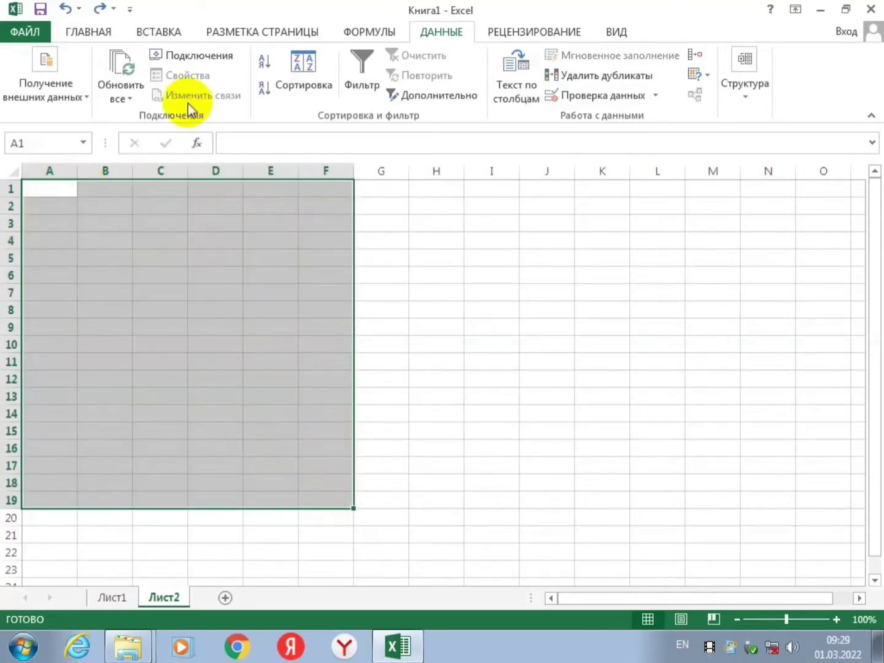
pyautogui.click(105, 30)
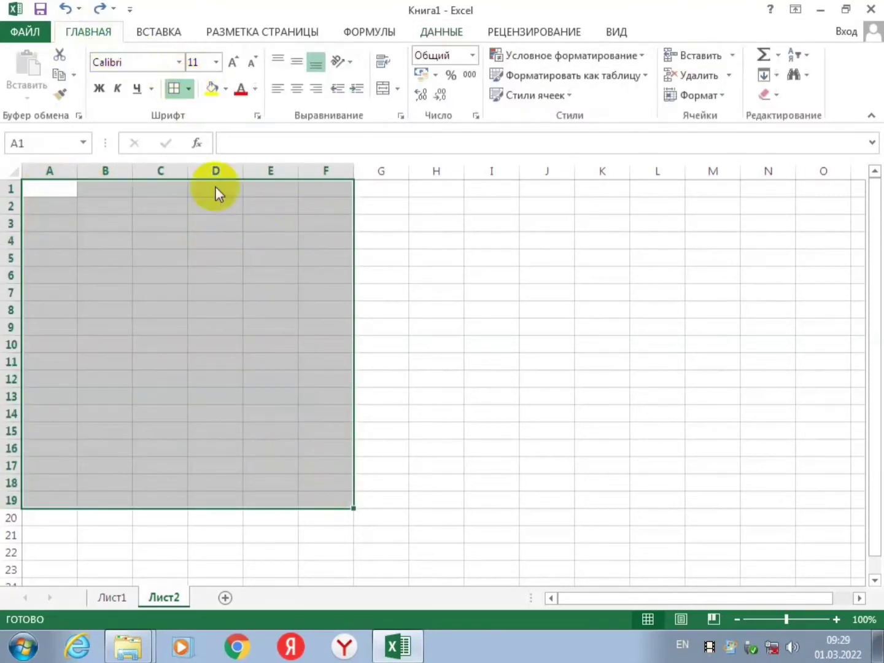
pyautogui.click(564, 328)
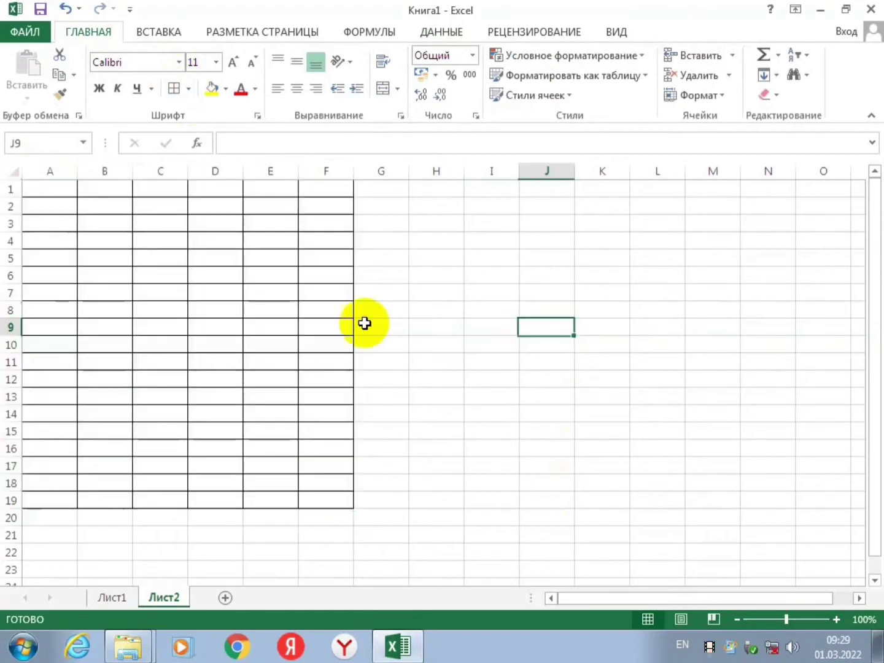
# Enter 1 in A1 and 2 in A2 as the start of the numbering.
pyautogui.click(60, 188)
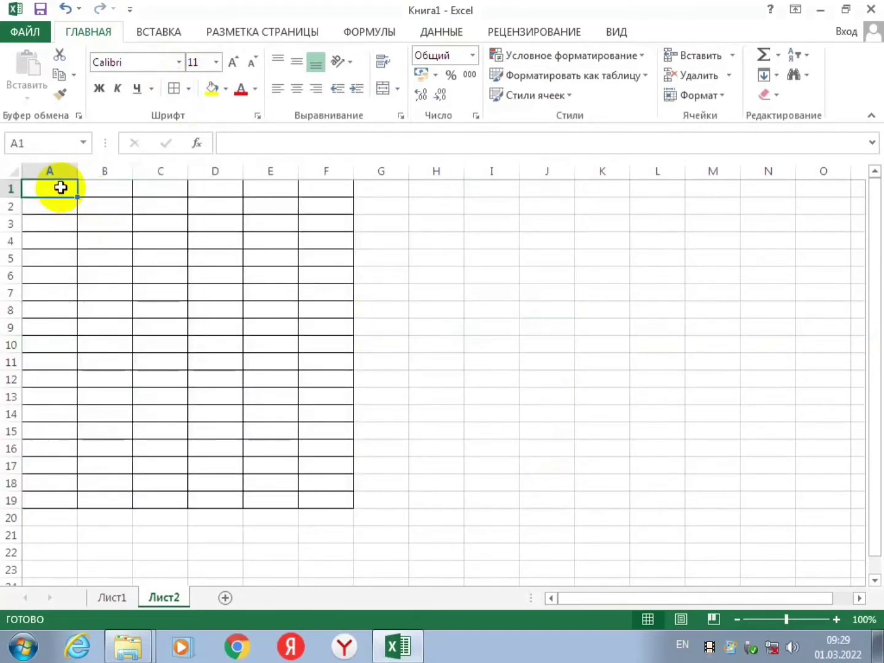
pyautogui.write('1')
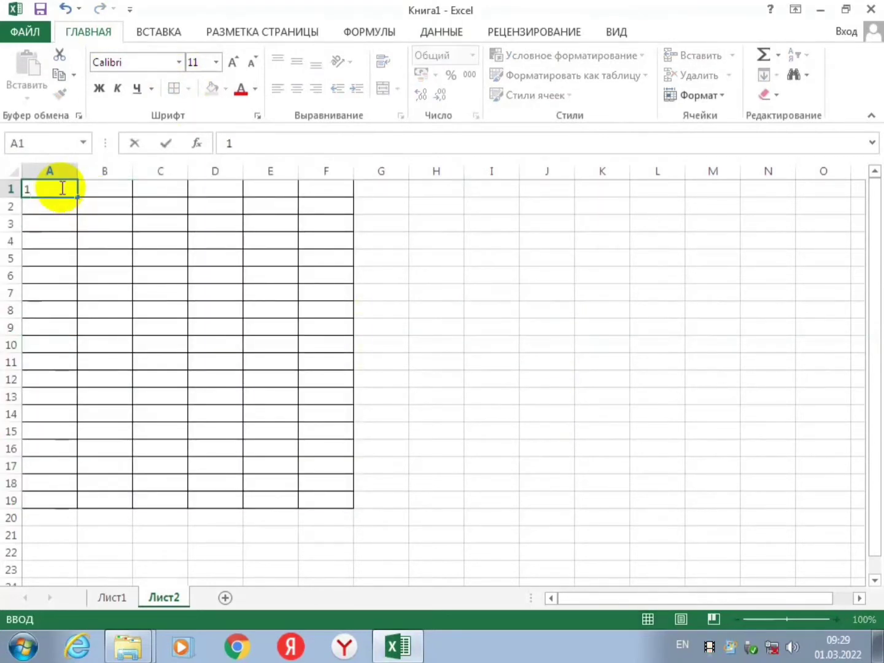
pyautogui.press('Return')
pyautogui.write('2')
pyautogui.click(122, 186)
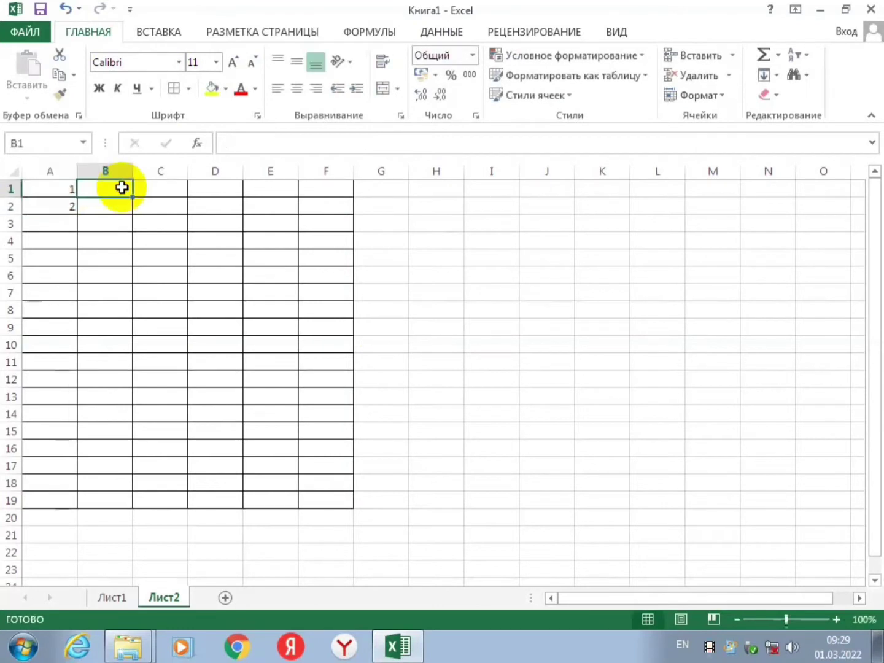
# Fill column A down to row 19 with the sequence 1 to 19.
pyautogui.moveTo(69, 190); pyautogui.dragTo(69, 213)
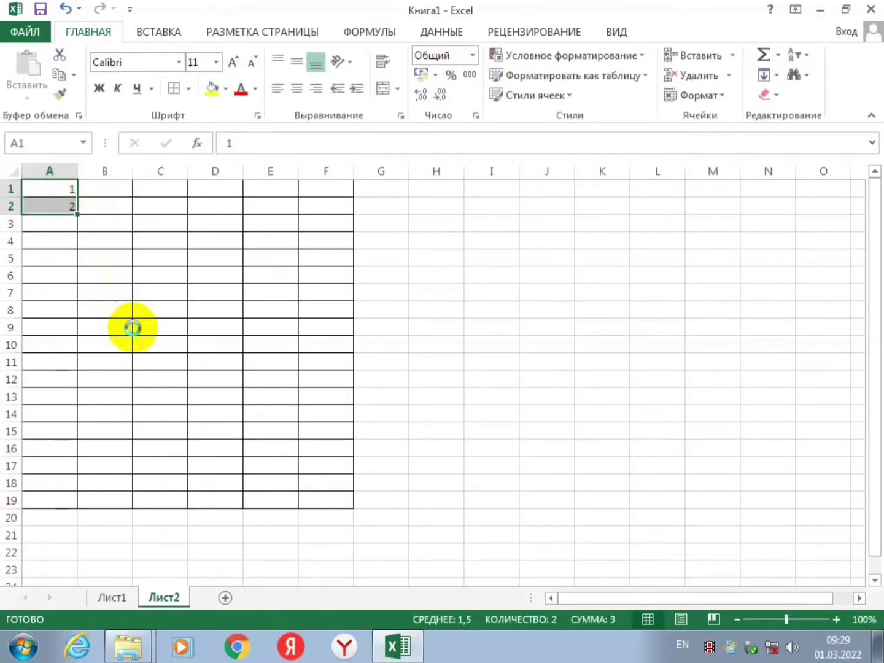
pyautogui.keyDown('ctrl'); pyautogui.scroll(2, 133, 330); pyautogui.keyUp('ctrl')
pyautogui.keyDown('ctrl'); pyautogui.scroll(1, 133, 329); pyautogui.keyUp('ctrl')
pyautogui.keyDown('ctrl'); pyautogui.scroll(2, 134, 329); pyautogui.keyUp('ctrl')
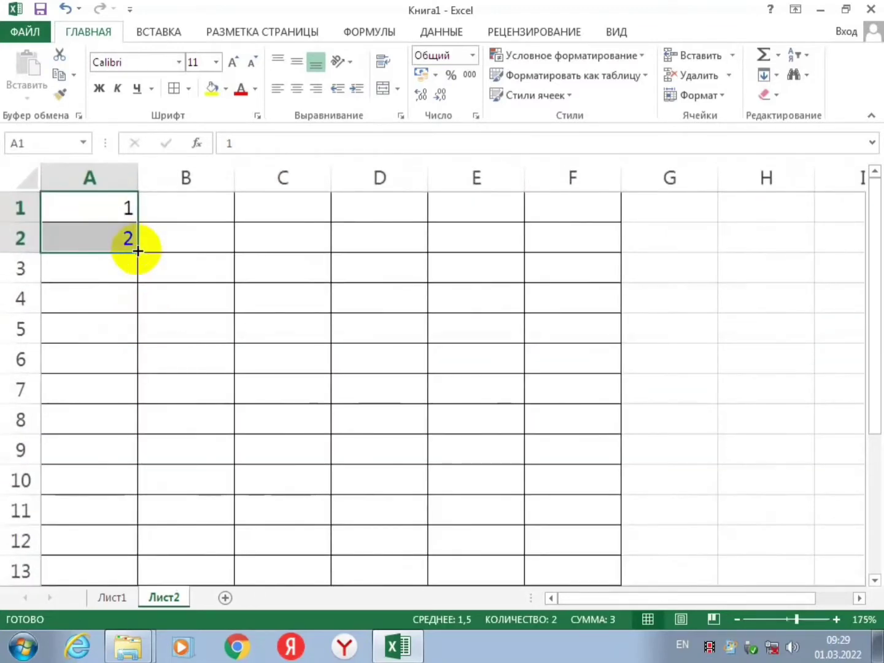
pyautogui.moveTo(138, 251); pyautogui.dragTo(155, 594)
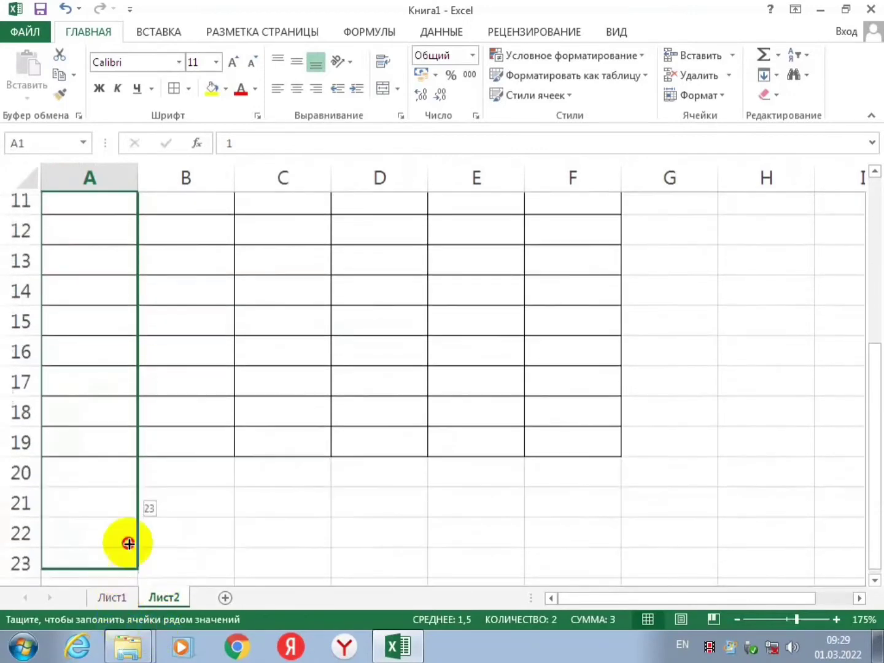
pyautogui.moveTo(154, 593); pyautogui.dragTo(129, 427)
pyautogui.scroll(4, 245, 504)
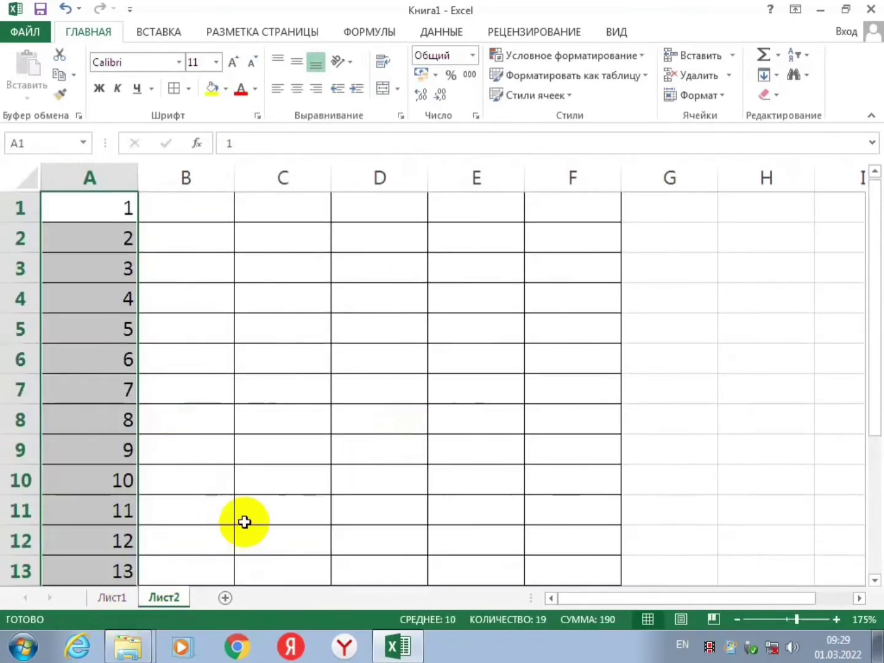
pyautogui.keyDown('ctrl'); pyautogui.scroll(-4, 243, 491); pyautogui.keyUp('ctrl')
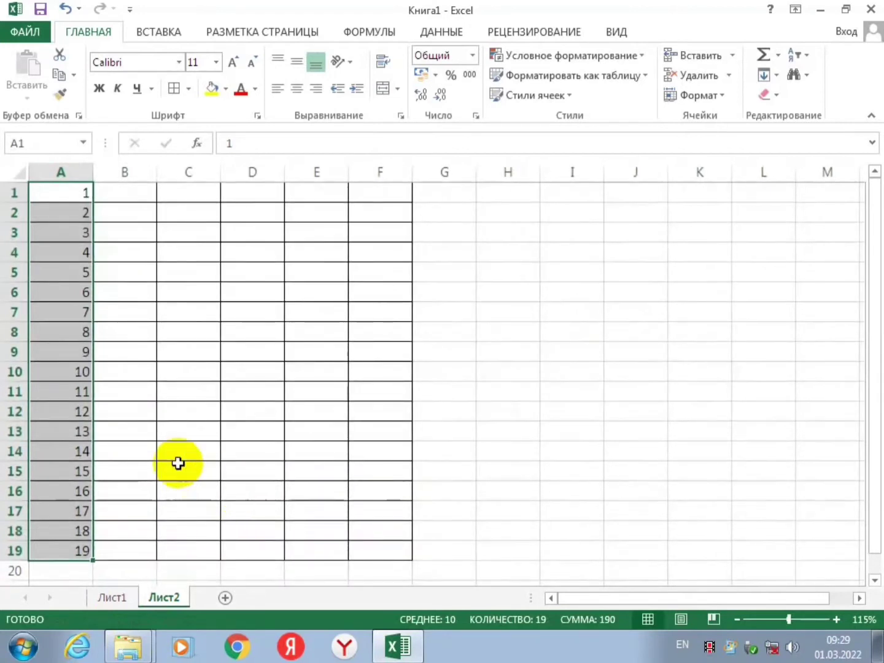
# Type 'Excel' in B1 and copy it down through B19.
pyautogui.click(125, 190)
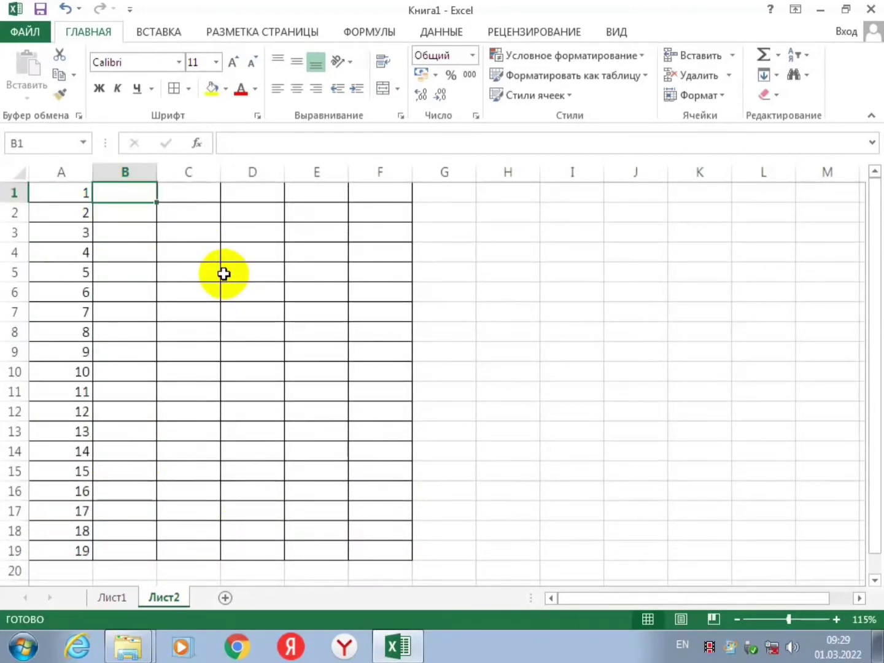
pyautogui.write('Excel')
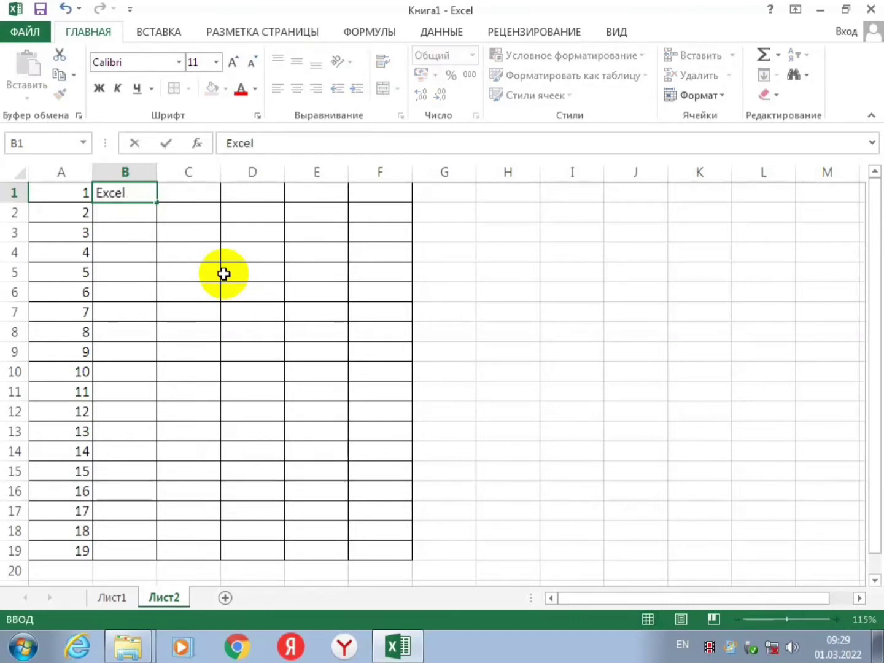
pyautogui.click(211, 230)
pyautogui.click(150, 192)
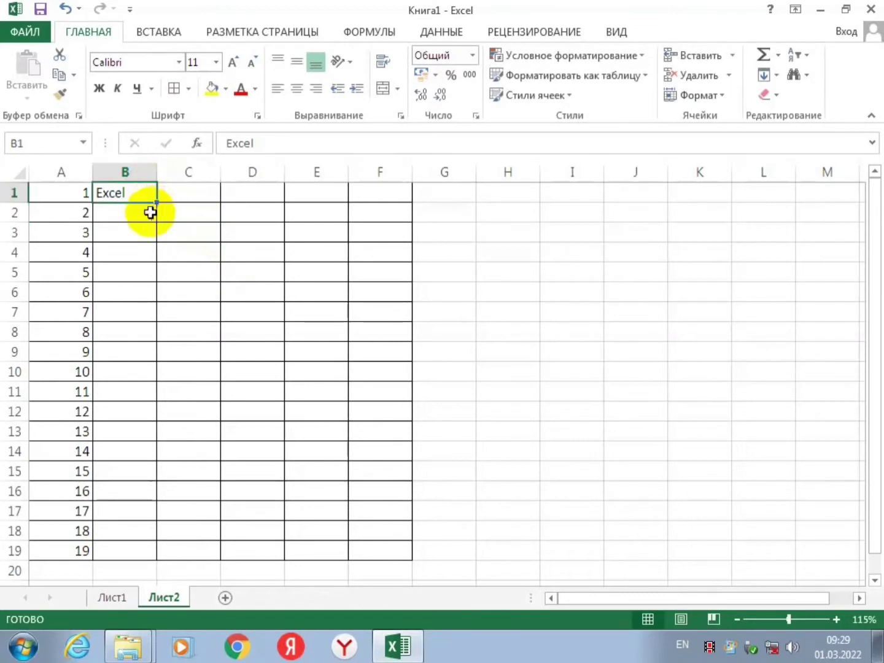
pyautogui.moveTo(158, 202); pyautogui.dragTo(130, 553)
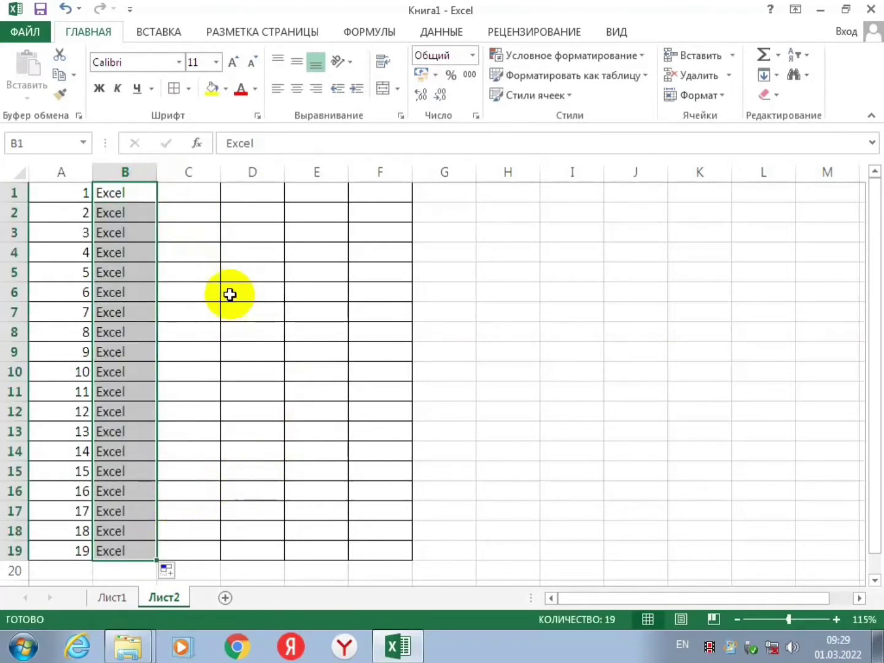
# Enter 1 and 3 in C1:C2 and extend the odd series to 37 in C19.
pyautogui.click(179, 196)
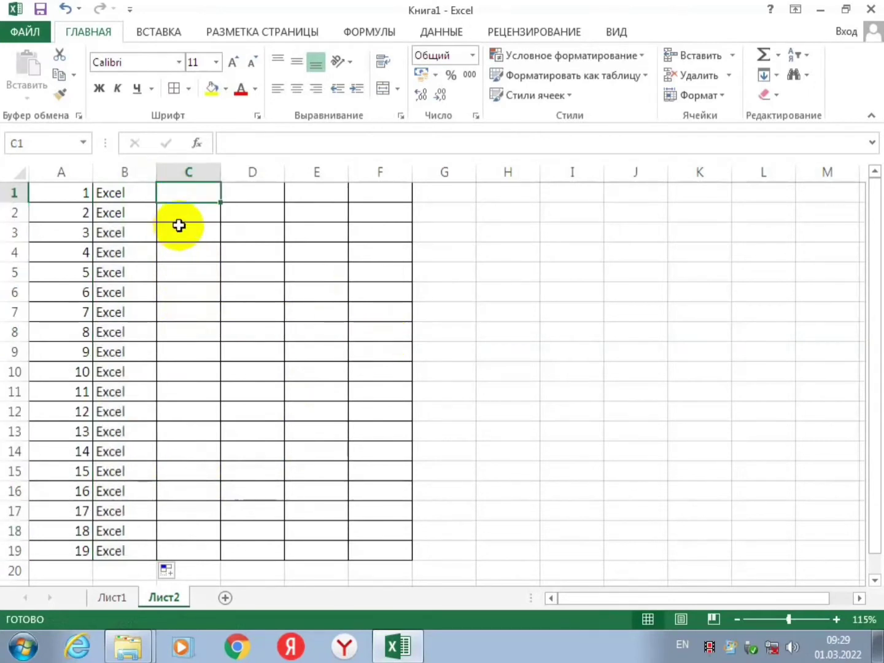
pyautogui.write('1')
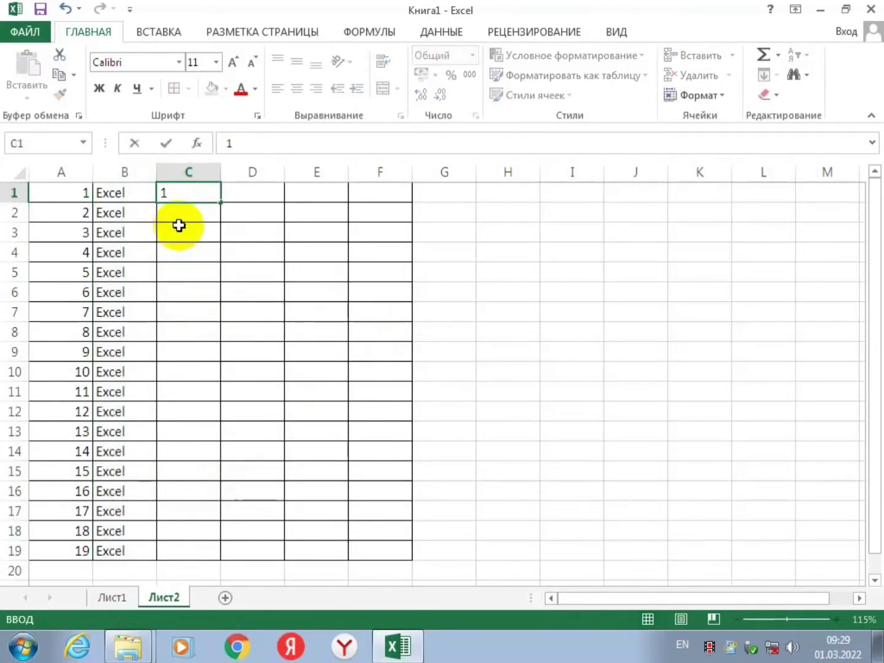
pyautogui.press('Return')
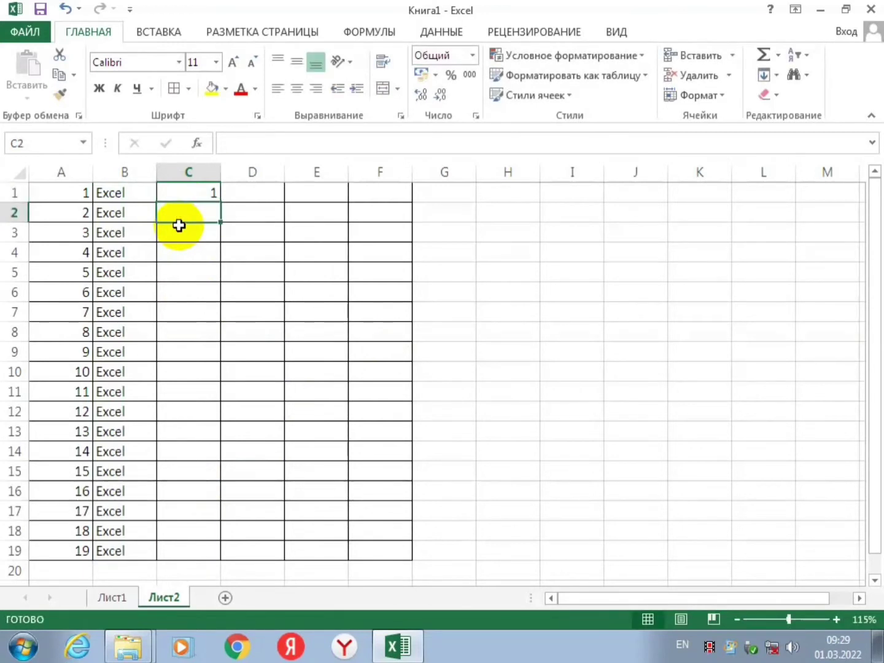
pyautogui.write('3')
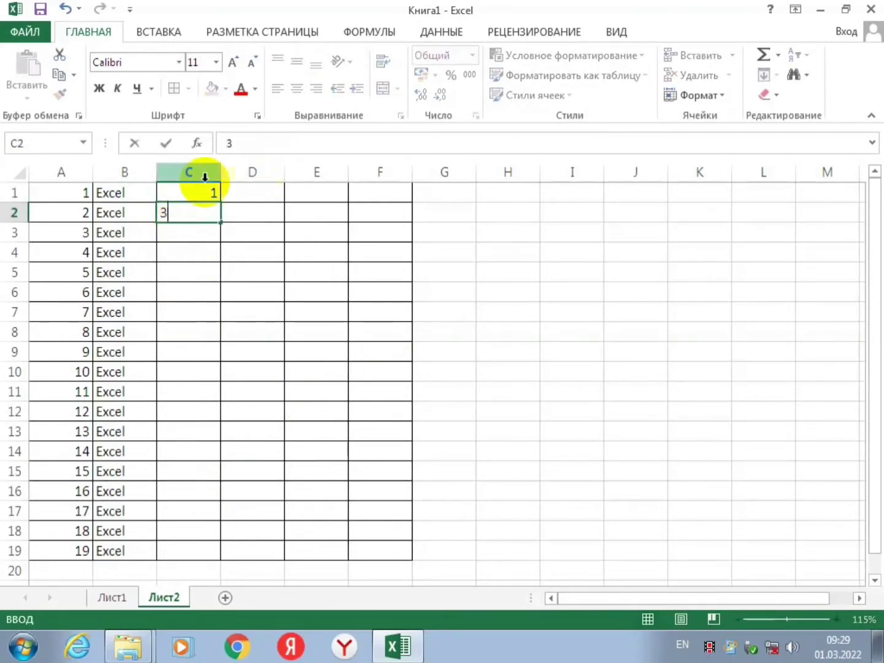
pyautogui.click(207, 192)
pyautogui.moveTo(203, 195); pyautogui.dragTo(213, 553)
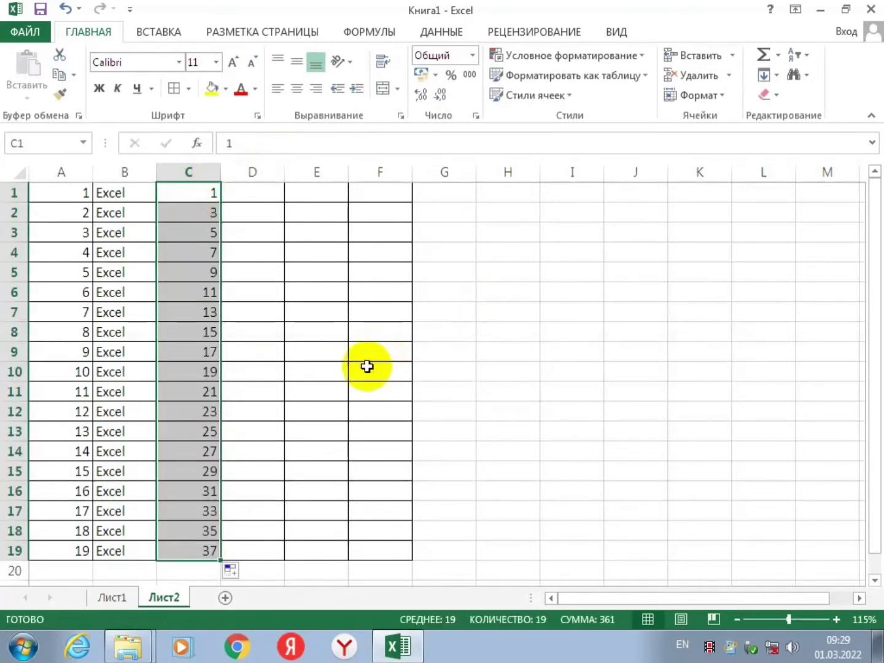
pyautogui.keyDown('ctrl'); pyautogui.scroll(-1, 299, 381); pyautogui.keyUp('ctrl')
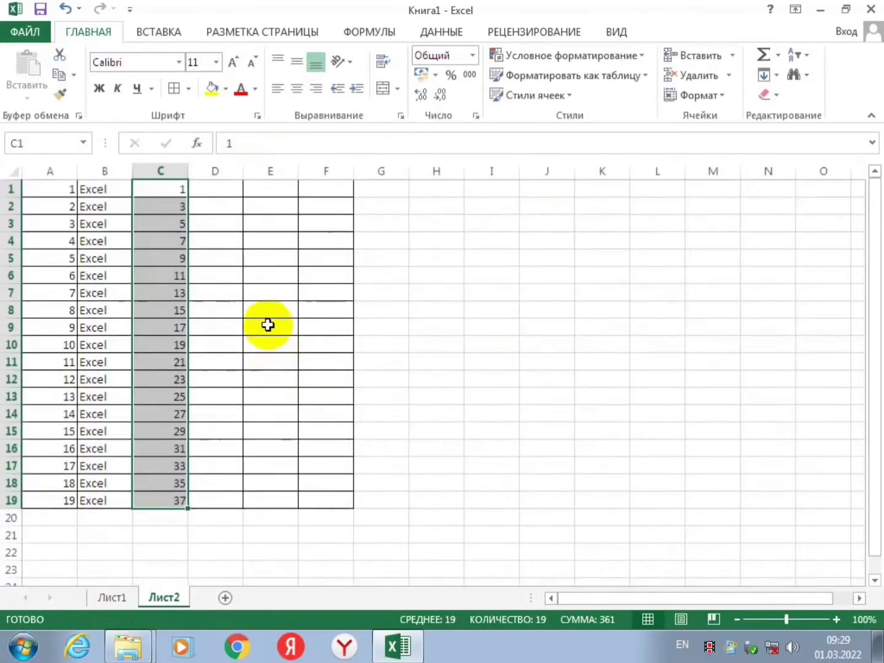
# Enter 1 and 5 in D1:D2 and extend the step-4 series to 73 in D19.
pyautogui.click(207, 187)
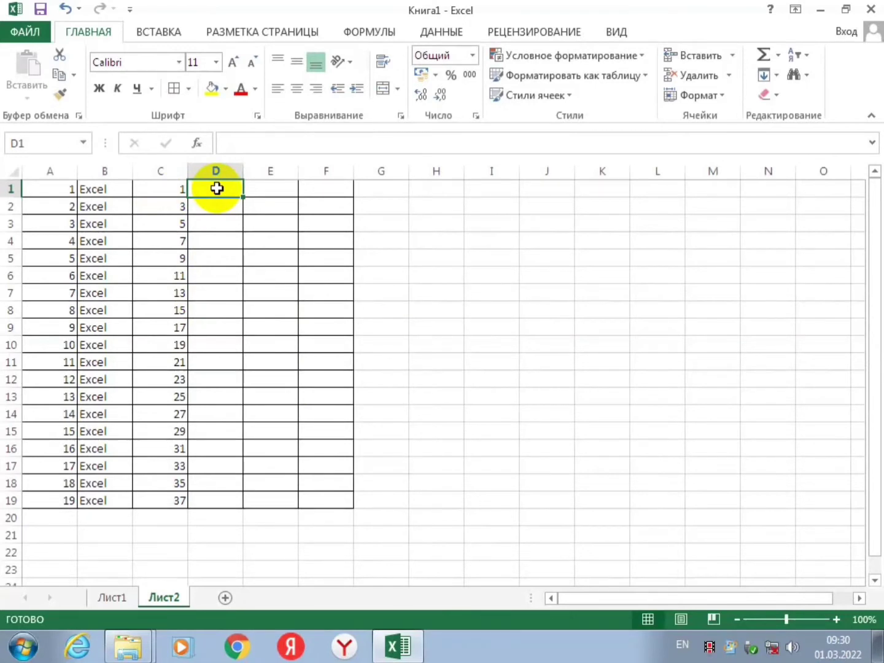
pyautogui.write('1')
pyautogui.press('Return')
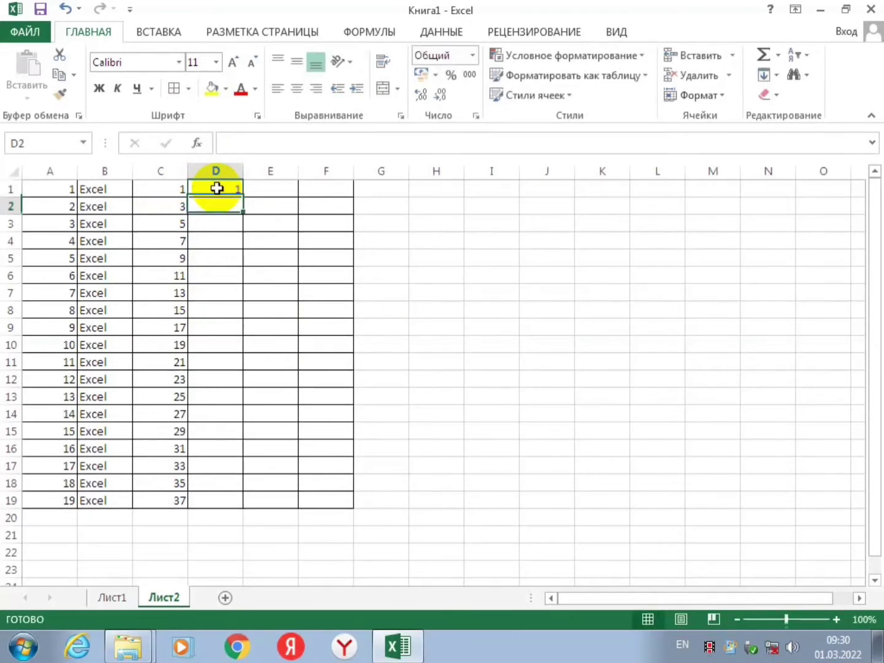
pyautogui.write('5')
pyautogui.moveTo(216, 188); pyautogui.dragTo(253, 506)
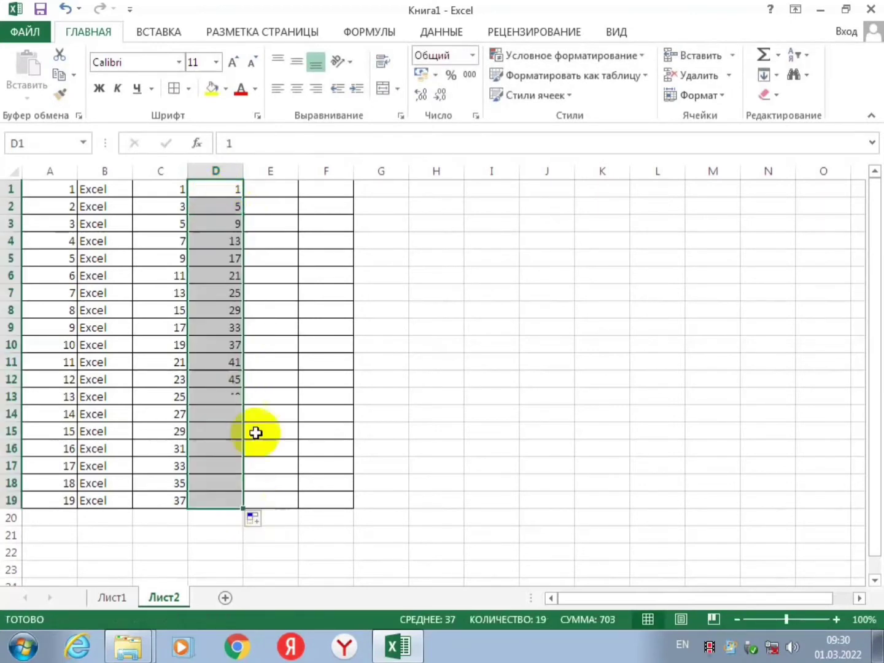
pyautogui.keyDown('ctrl'); pyautogui.scroll(2, 256, 433); pyautogui.keyUp('ctrl')
pyautogui.keyDown('ctrl'); pyautogui.scroll(3, 243, 461); pyautogui.keyUp('ctrl')
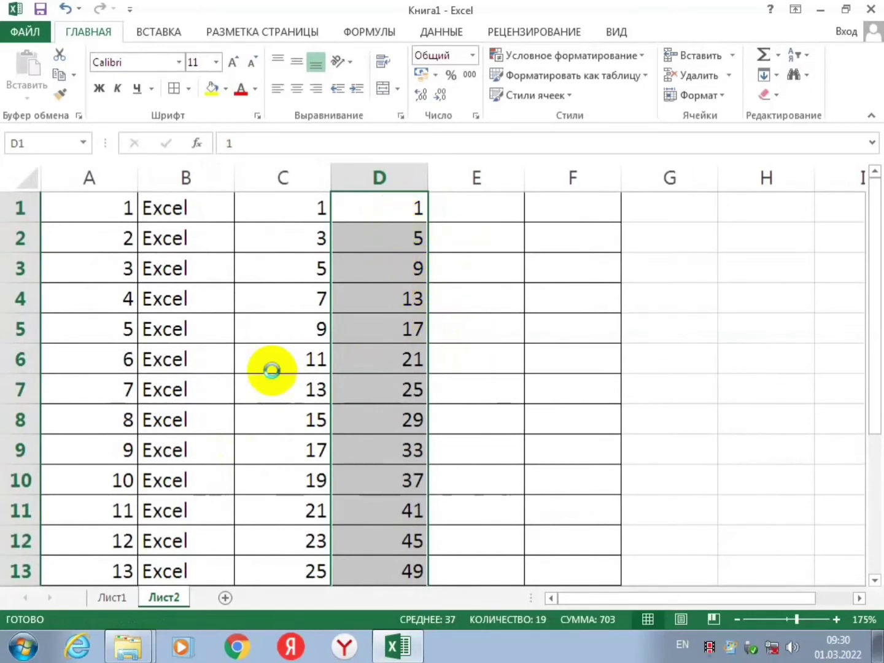
pyautogui.keyDown('ctrl'); pyautogui.scroll(-3, 270, 368); pyautogui.keyUp('ctrl')
pyautogui.keyDown('ctrl'); pyautogui.scroll(-1, 273, 371); pyautogui.keyUp('ctrl')
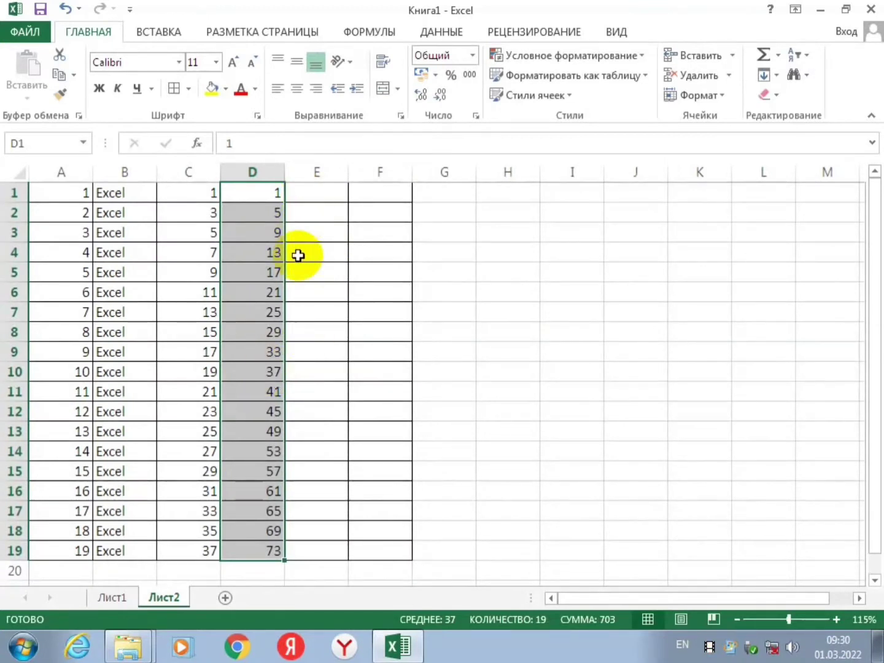
pyautogui.click(12, 211)
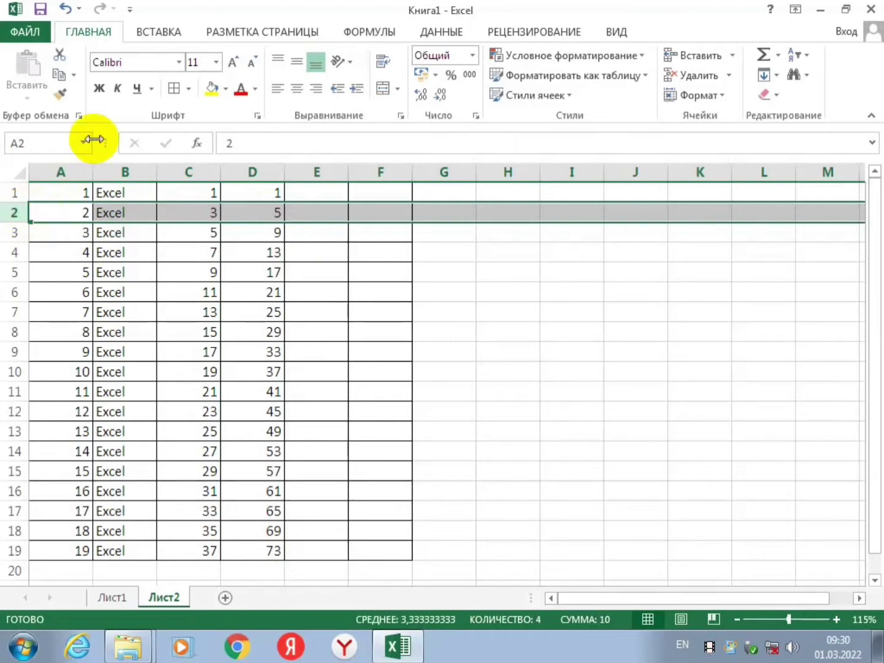
pyautogui.click(116, 172)
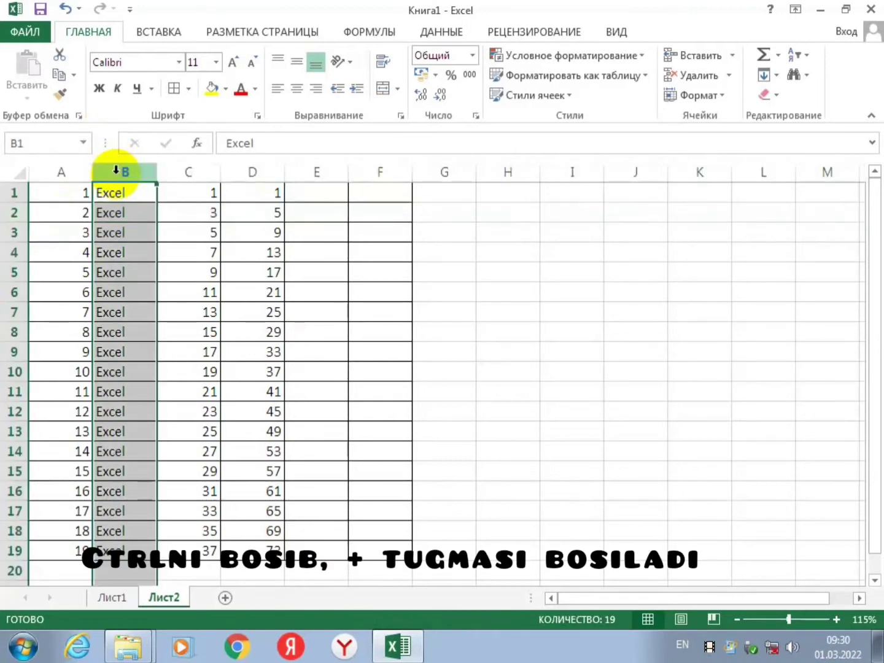
pyautogui.hotkey('ctrl', '+')
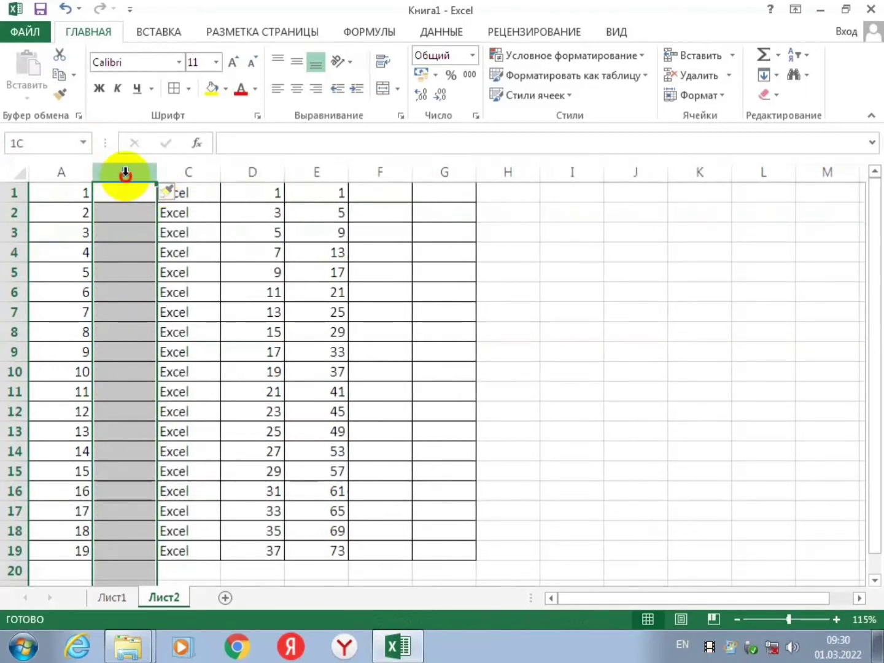
pyautogui.click(275, 173)
pyautogui.click(134, 172)
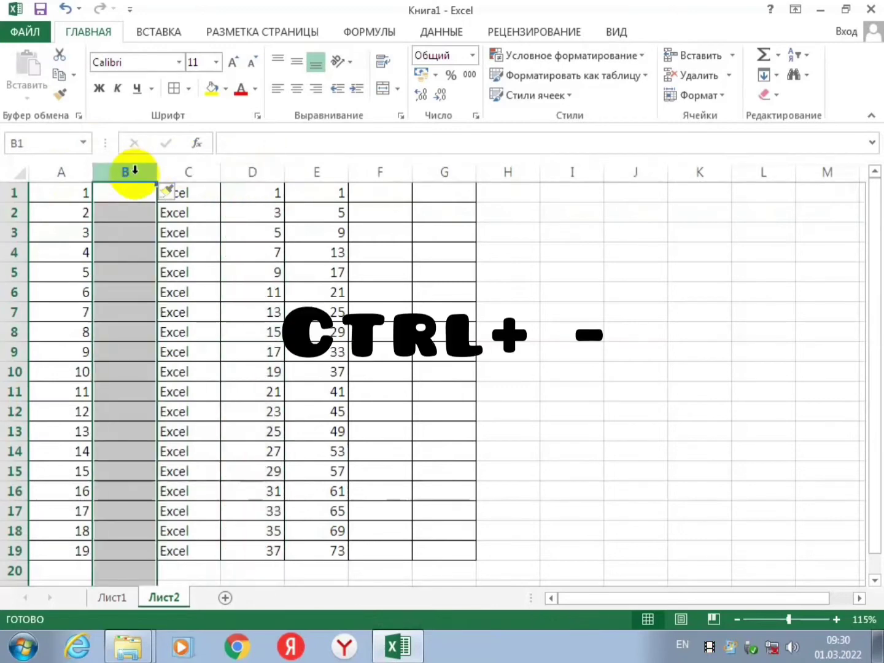
pyautogui.hotkey('ctrl', '-')
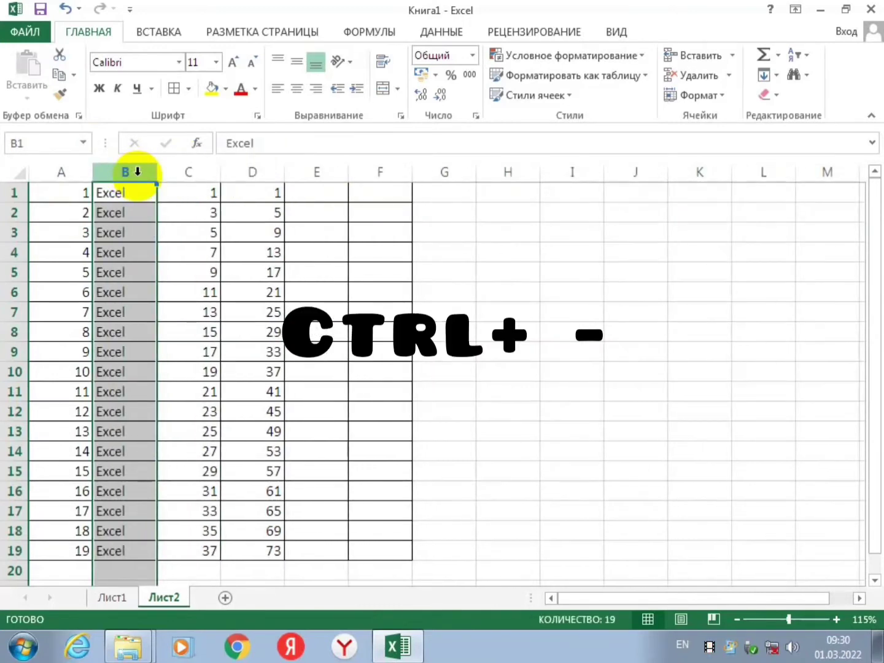
pyautogui.click(11, 232)
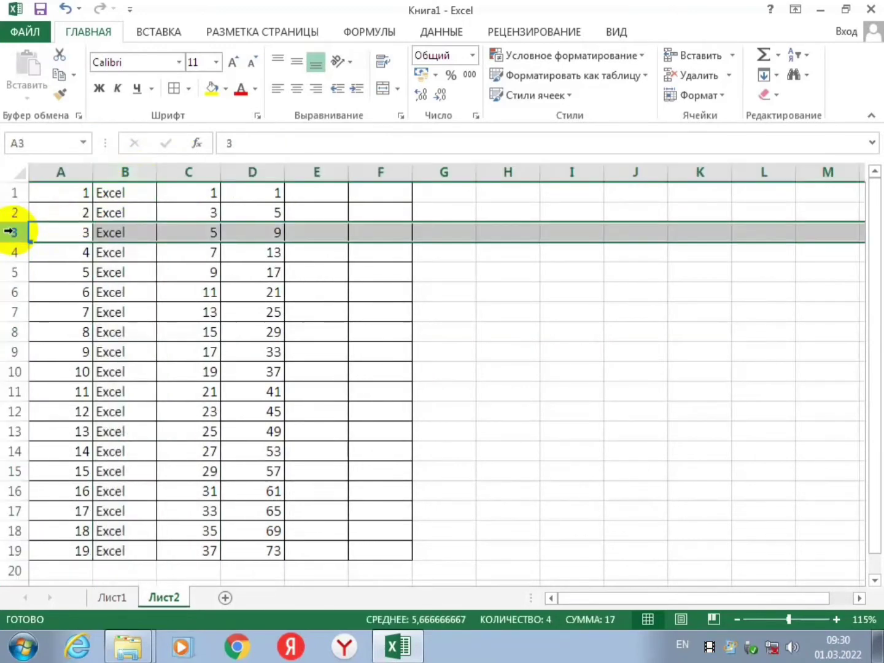
pyautogui.hotkey('ctrl', '+')
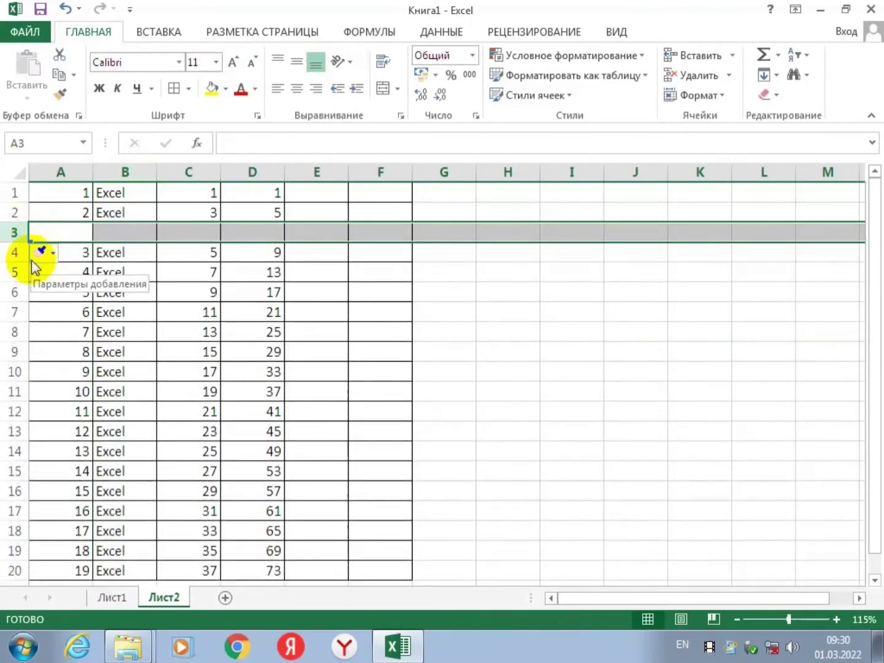
pyautogui.click(77, 332)
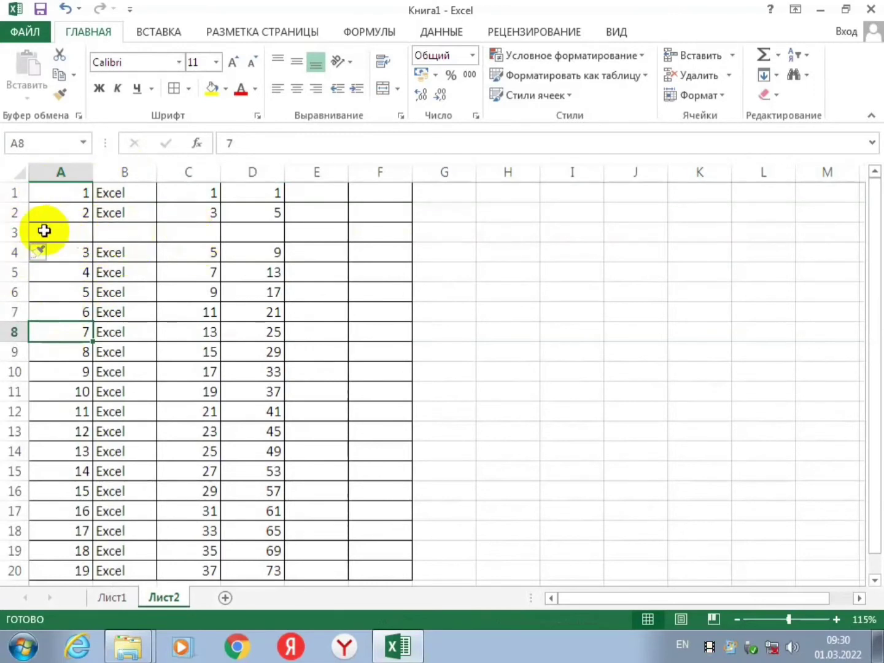
pyautogui.click(19, 232)
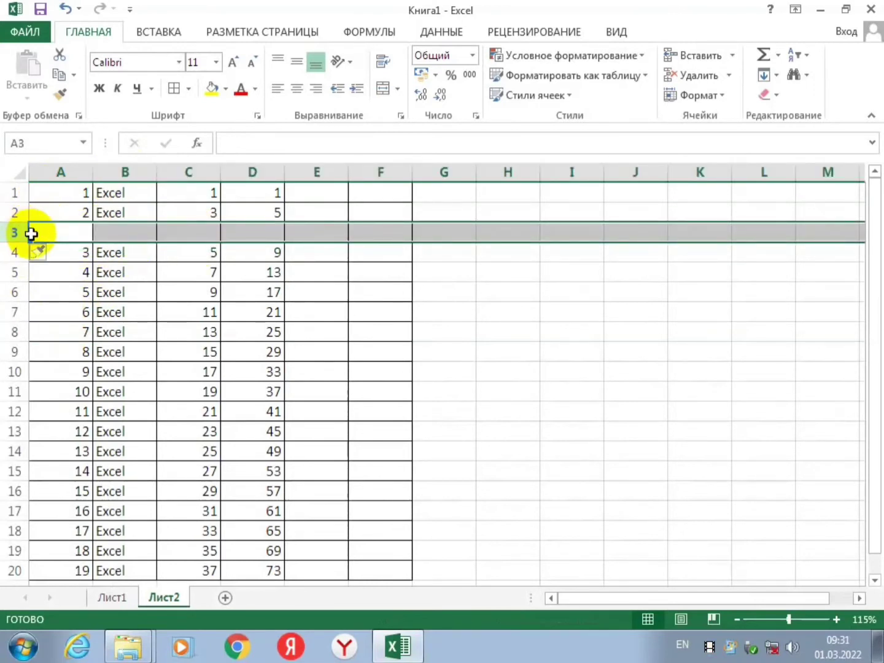
pyautogui.hotkey('ctrl', '-')
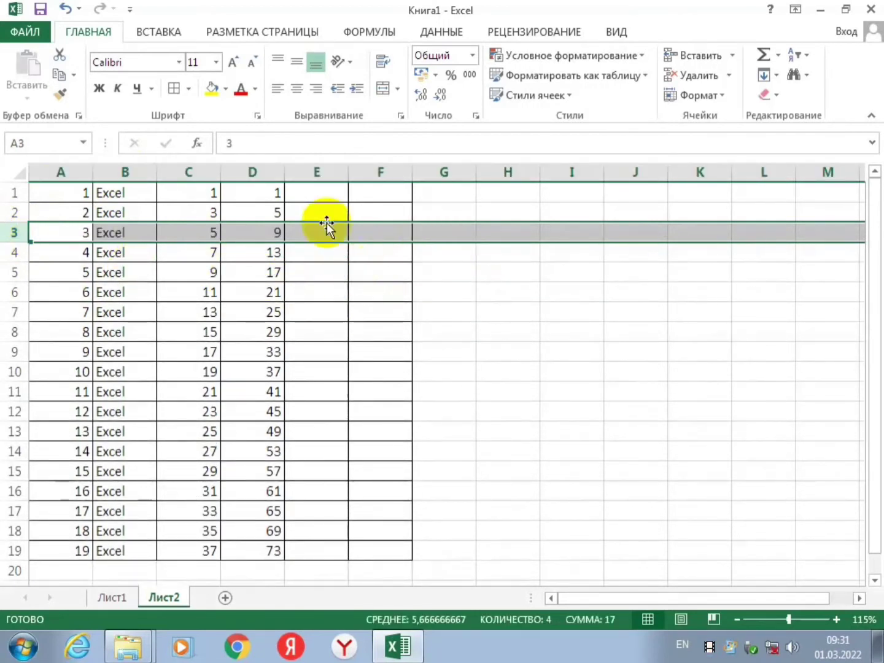
pyautogui.click(316, 193)
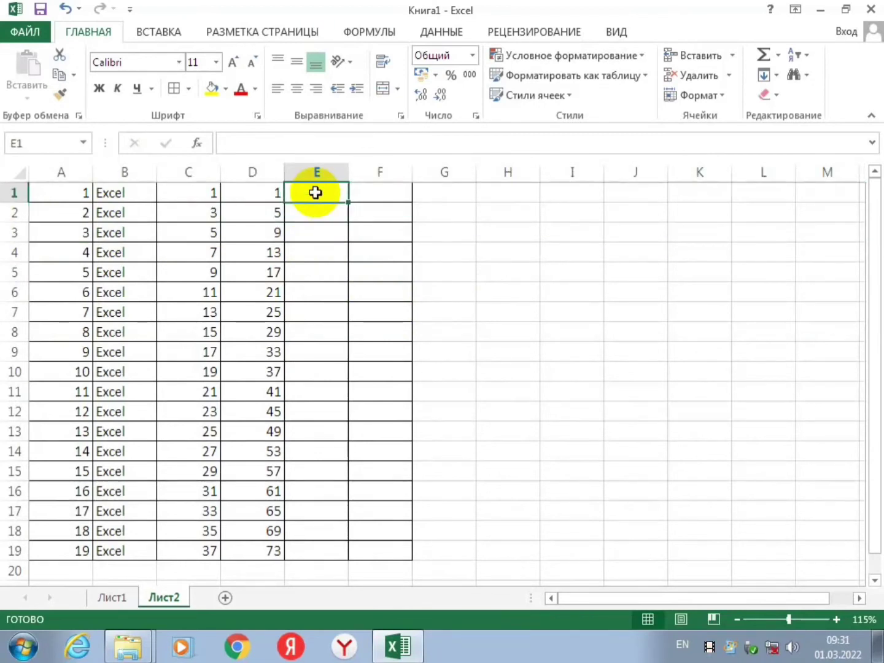
# Type 'excel' in E1 and 'infotexnologiya' in F1, then select both header cells.
pyautogui.write('excel')
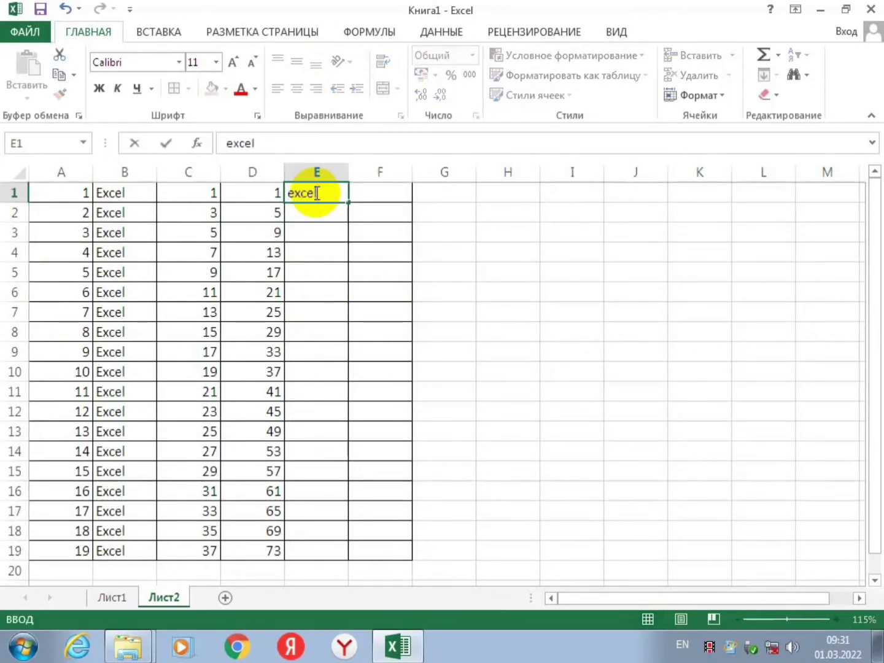
pyautogui.click(373, 188)
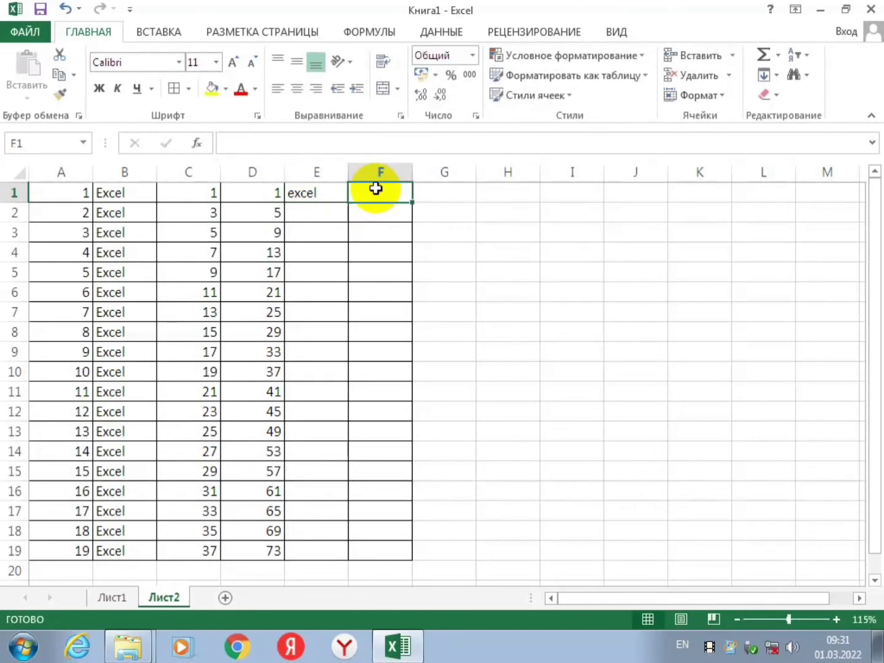
pyautogui.write('infotexnologiya')
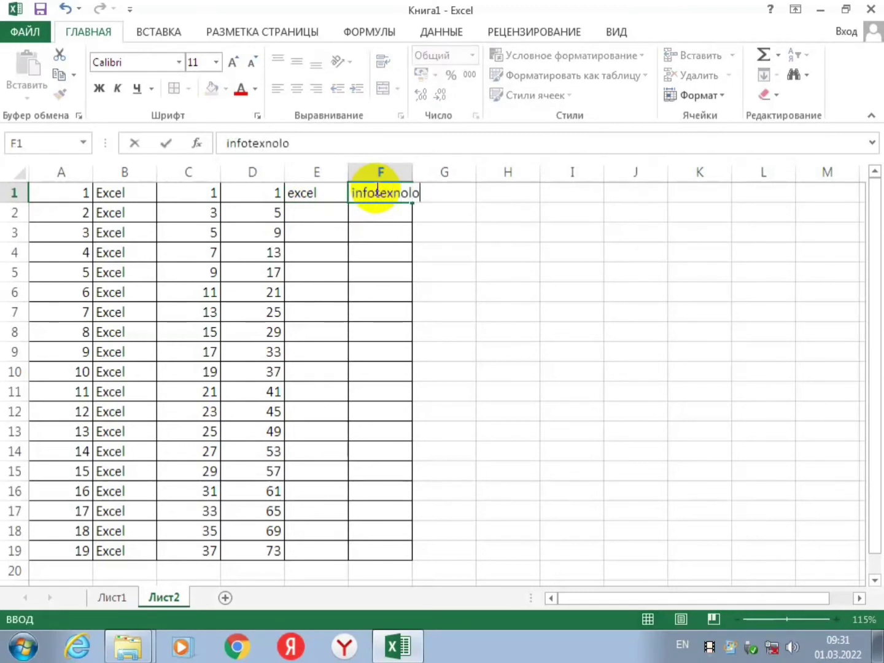
pyautogui.click(606, 328)
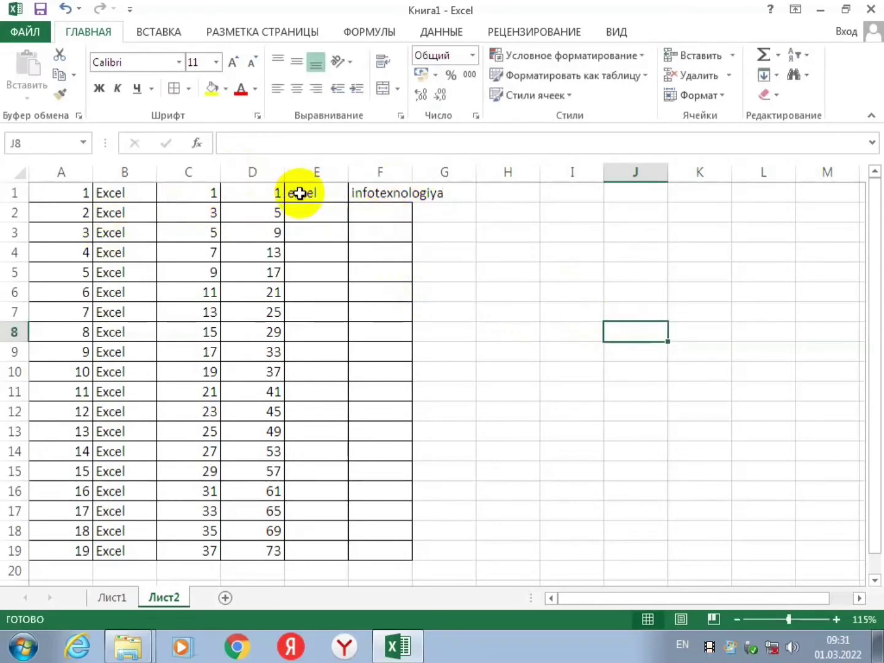
pyautogui.moveTo(299, 193); pyautogui.dragTo(373, 195)
# Centre E1:F1 both ways with wrapped text, and widen column F to fit 'infotexnologiya'.
pyautogui.rightClick(373, 196)
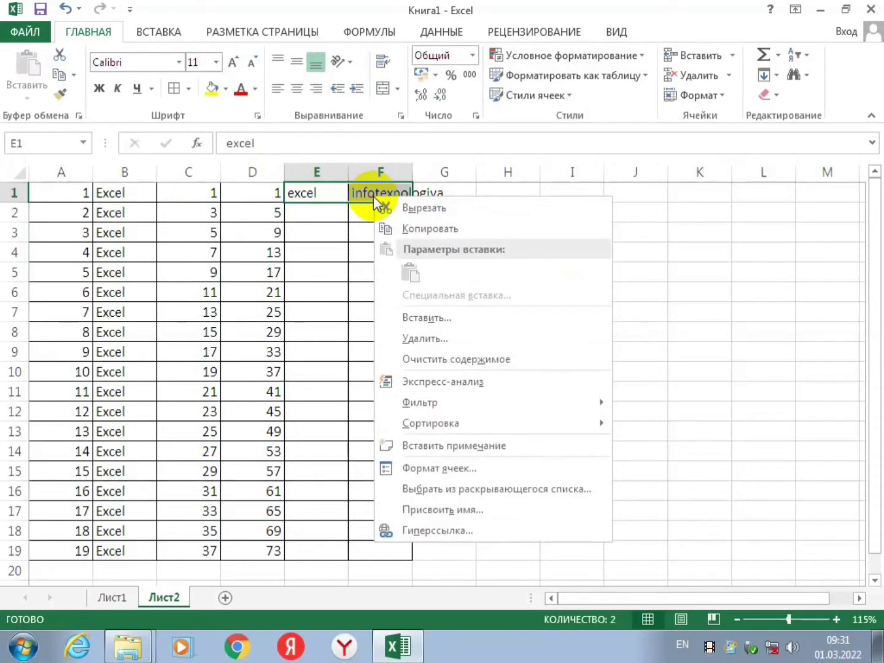
pyautogui.click(459, 471)
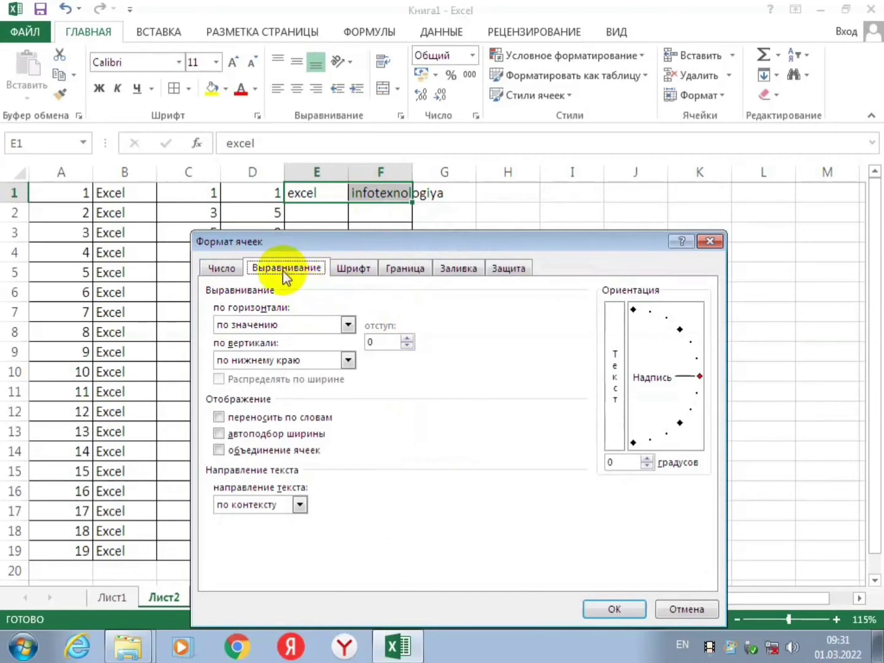
pyautogui.click(270, 325)
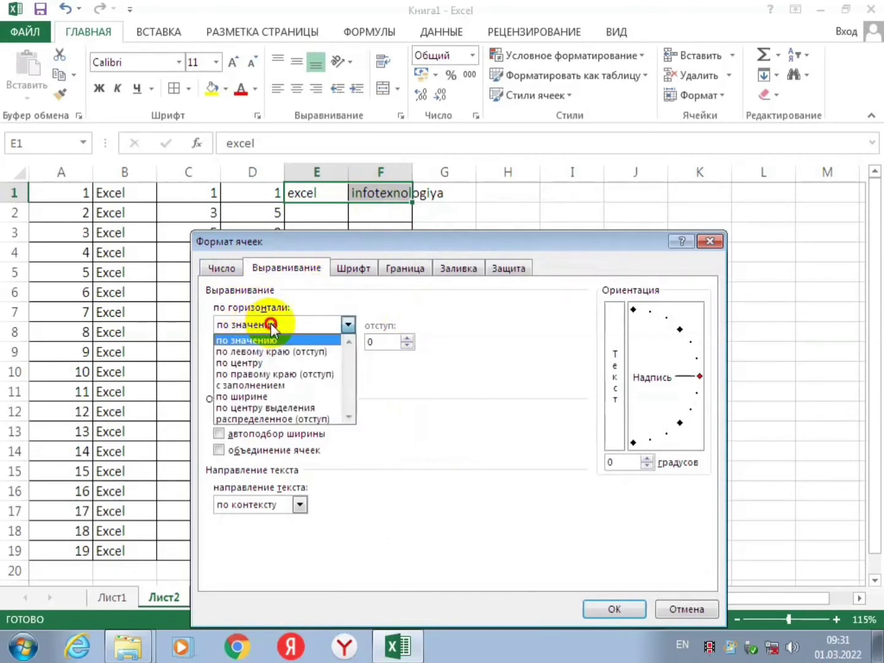
pyautogui.click(253, 363)
pyautogui.click(250, 361)
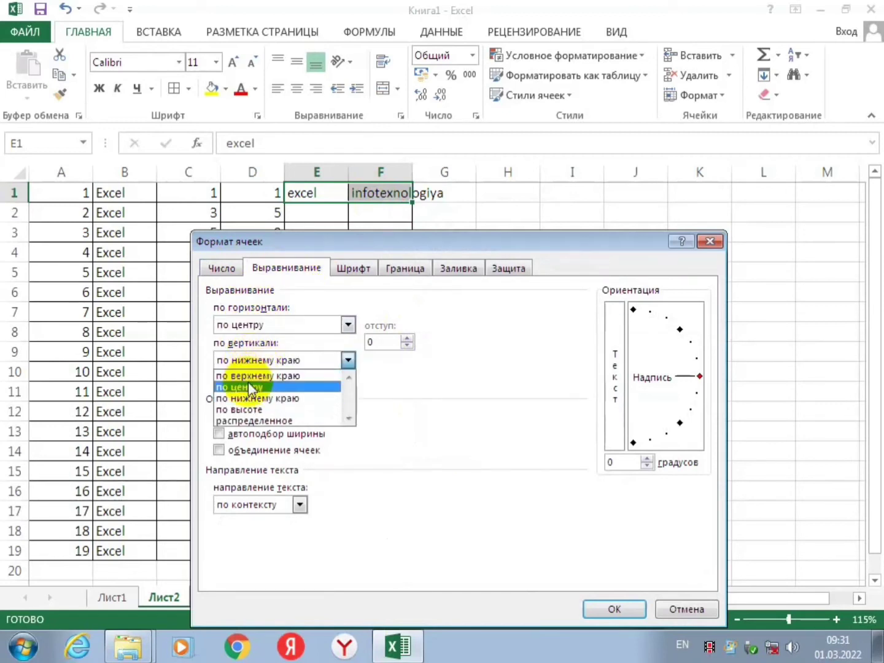
pyautogui.click(243, 387)
pyautogui.click(219, 417)
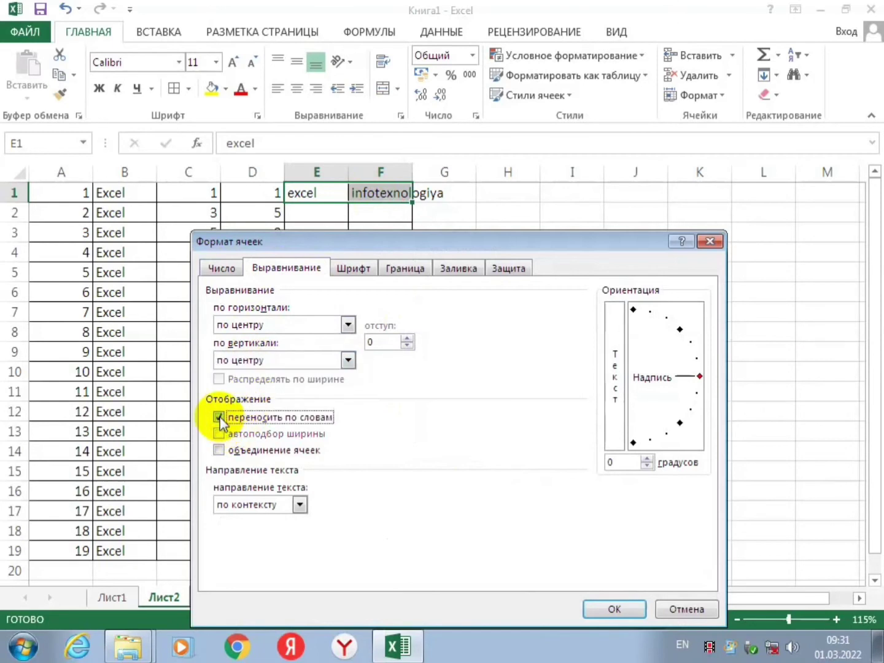
pyautogui.click(614, 610)
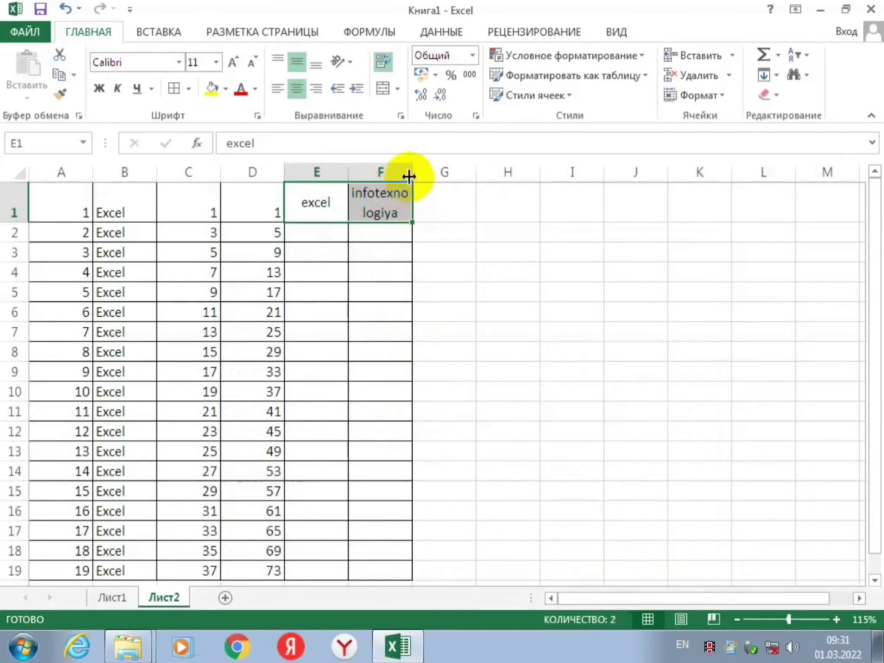
pyautogui.moveTo(409, 177); pyautogui.dragTo(452, 173)
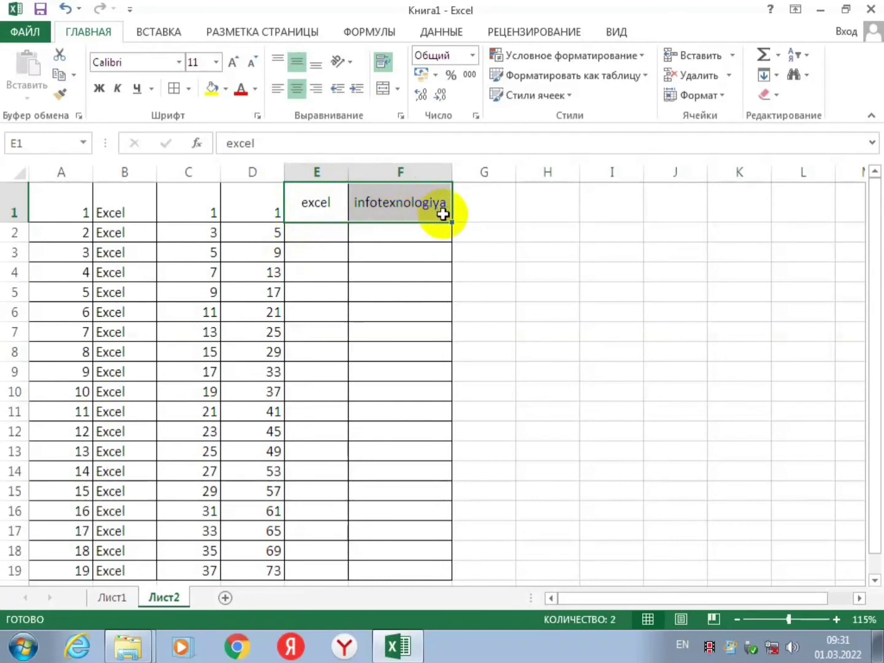
# Rotate the E1:F1 header text to a 90° vertical orientation.
pyautogui.click(381, 313)
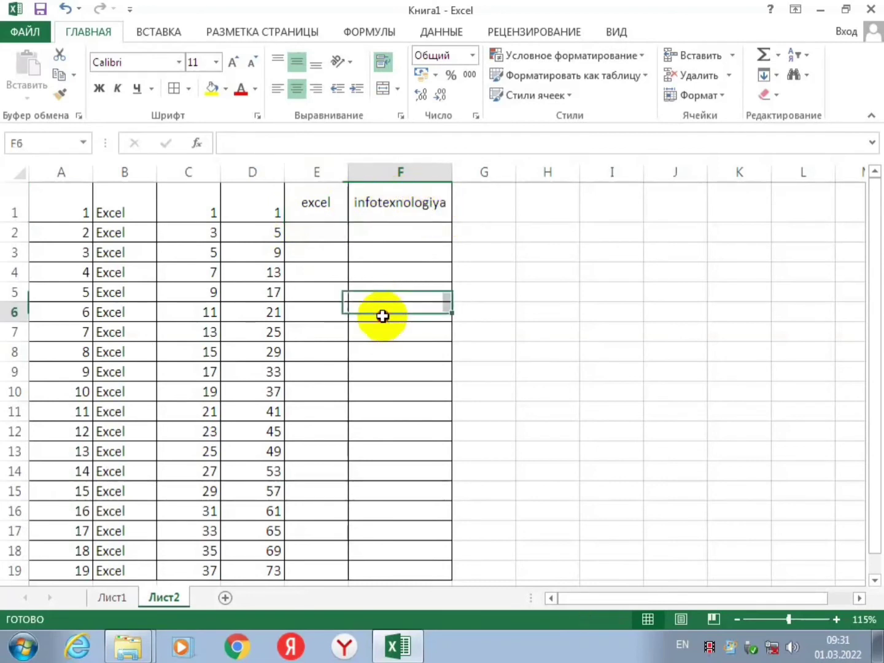
pyautogui.moveTo(316, 202)
pyautogui.mouseDown()
pyautogui.moveTo(389, 203)
pyautogui.moveTo(363, 195)
pyautogui.mouseUp()
pyautogui.rightClick(363, 196)
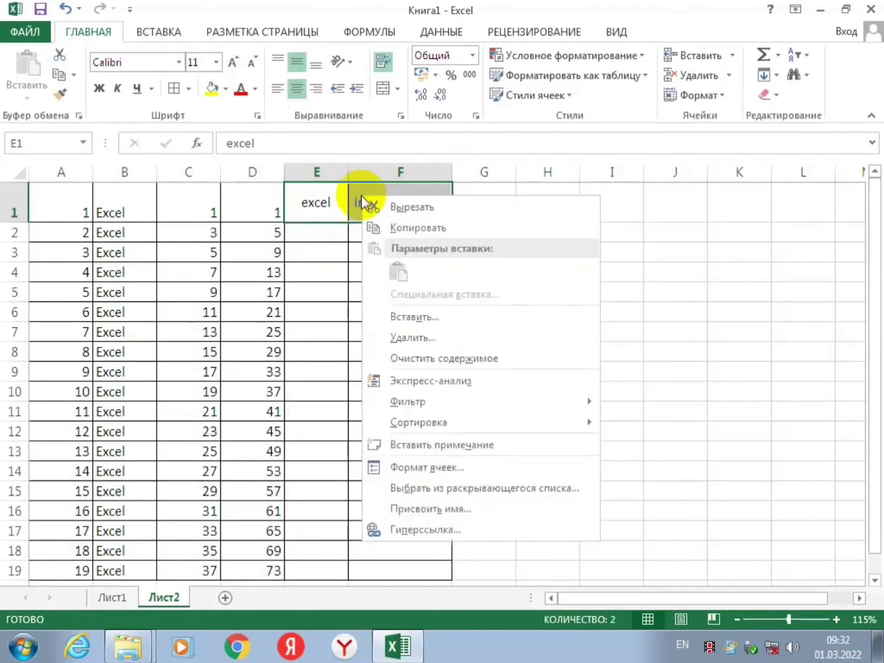
pyautogui.click(444, 468)
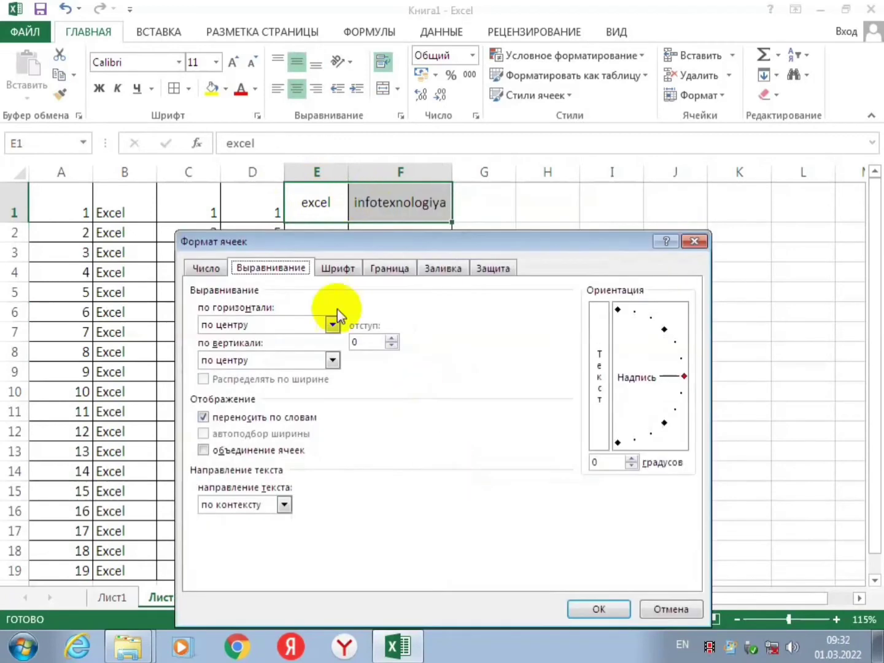
pyautogui.click(209, 269)
pyautogui.click(262, 269)
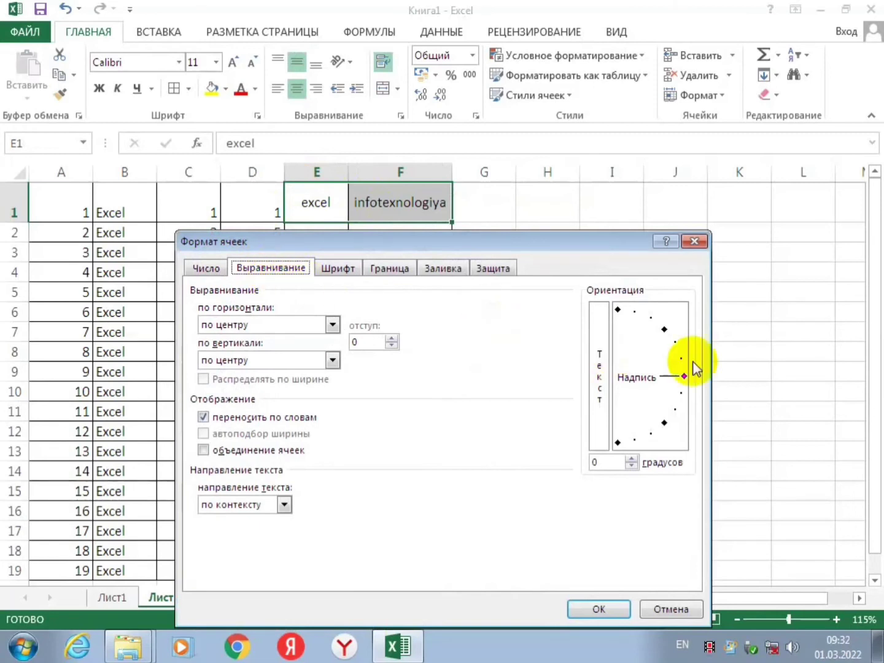
pyautogui.moveTo(671, 349); pyautogui.dragTo(619, 316)
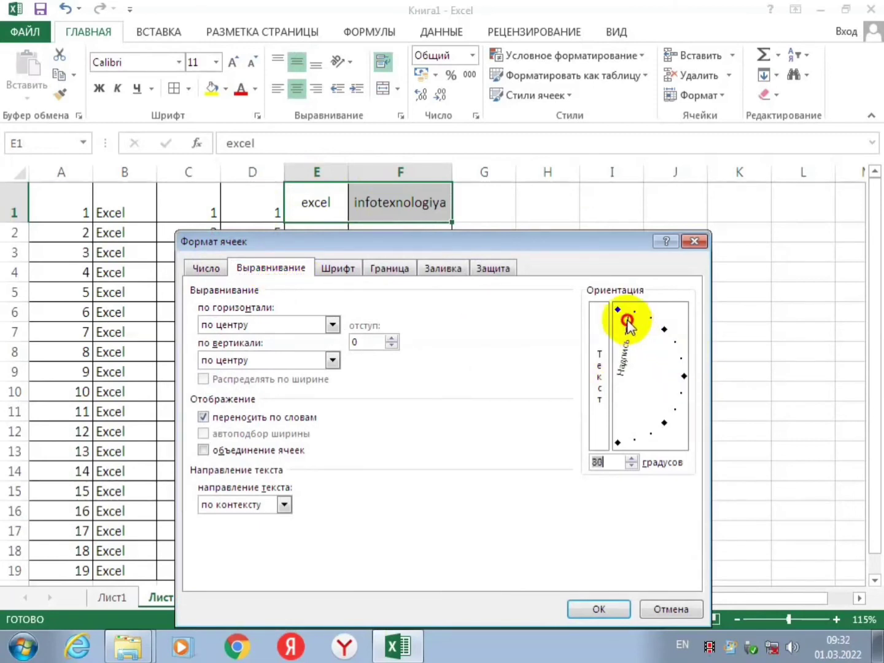
pyautogui.click(598, 609)
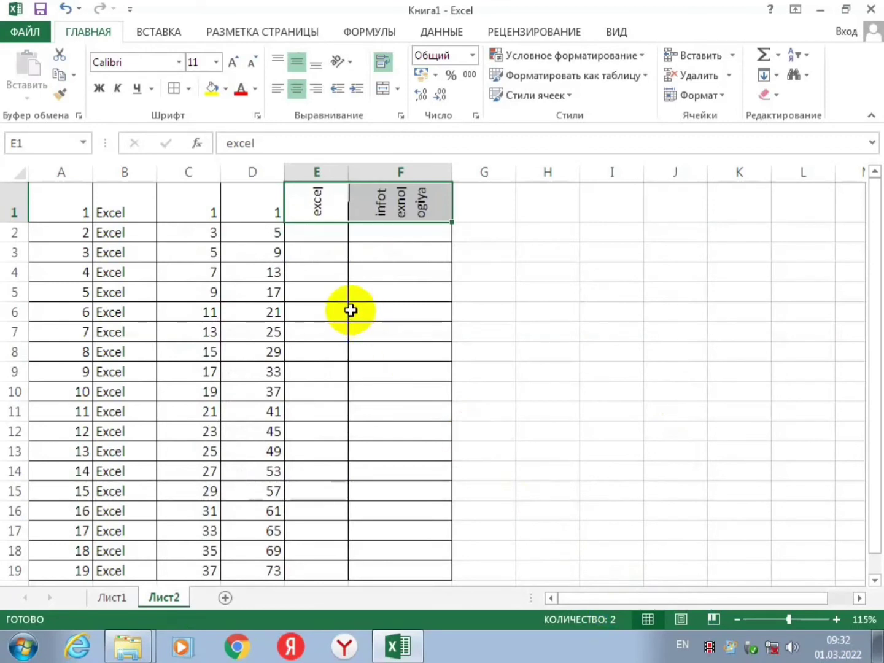
# Make row 1 taller and narrow columns E and F to fit the vertical headers.
pyautogui.moveTo(18, 222); pyautogui.dragTo(19, 304)
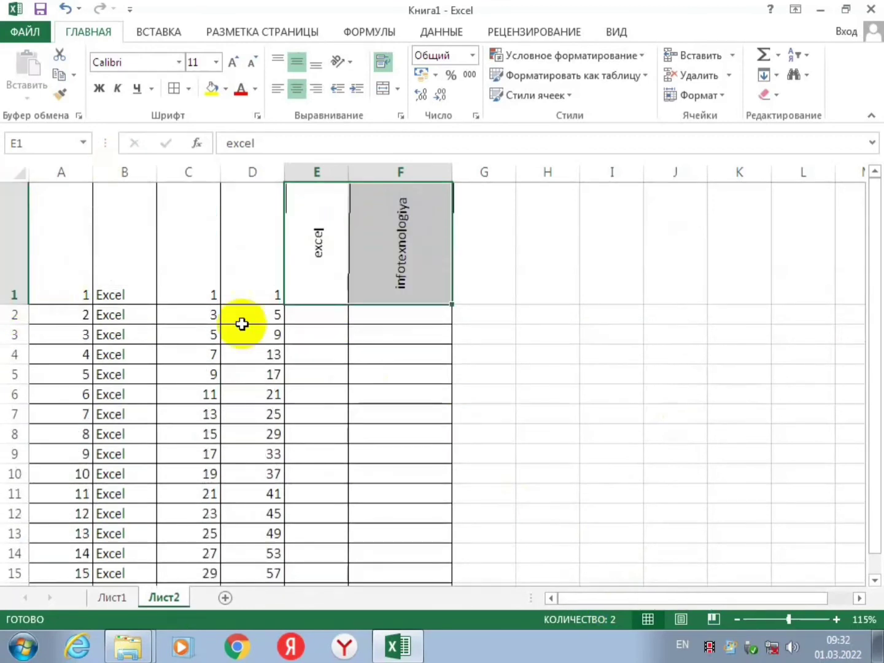
pyautogui.moveTo(349, 172); pyautogui.dragTo(320, 173)
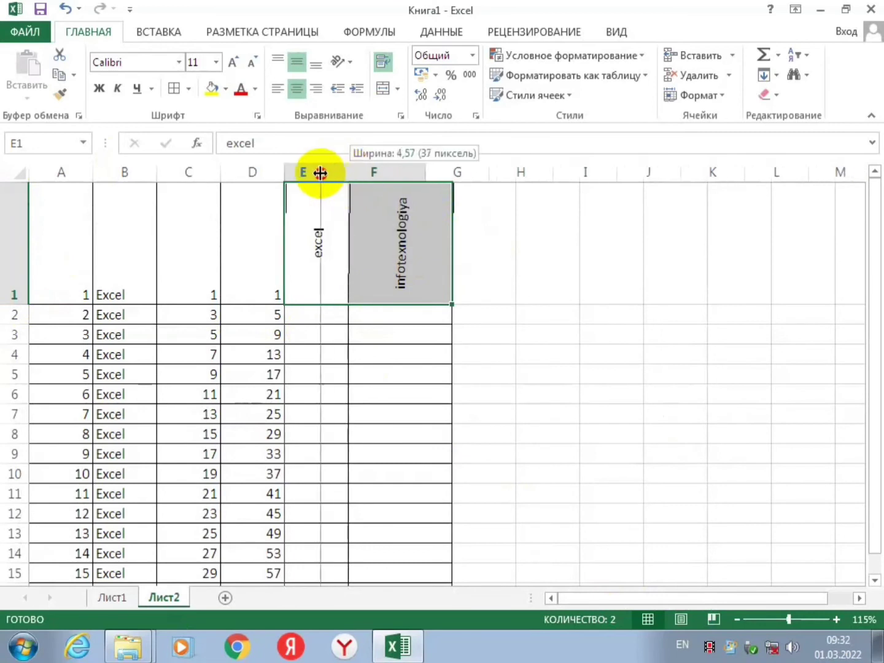
pyautogui.moveTo(418, 167); pyautogui.dragTo(350, 169)
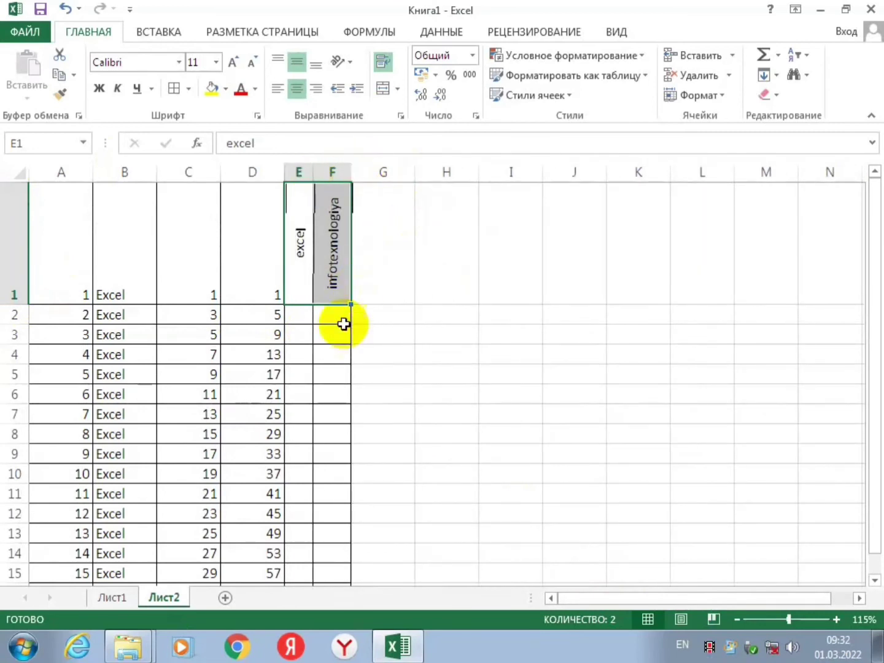
pyautogui.scroll(-1, 400, 430)
pyautogui.scroll(1, 401, 429)
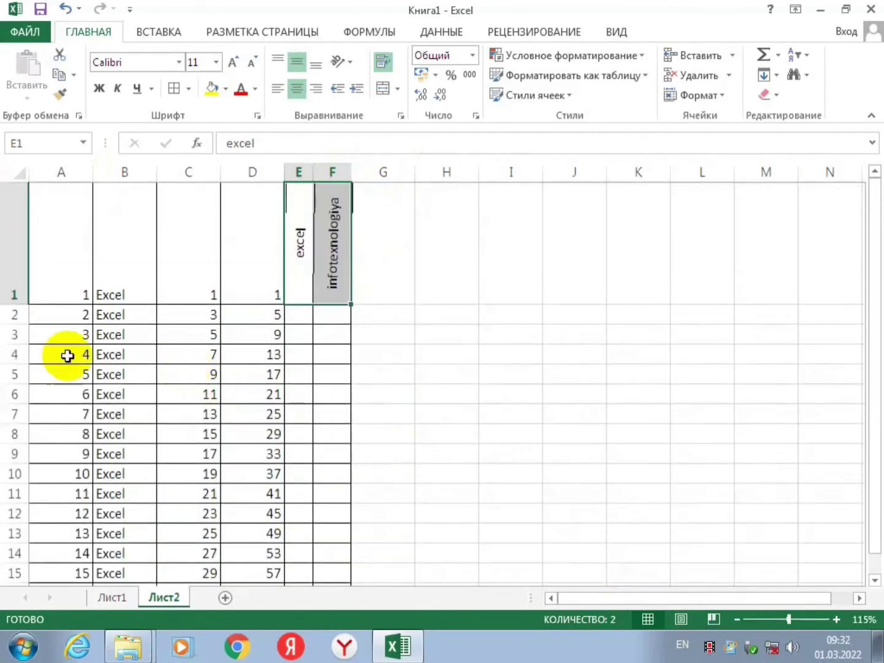
# Enter the formula =A2+C2+D2 in E2, which shows 10.
pyautogui.click(299, 318)
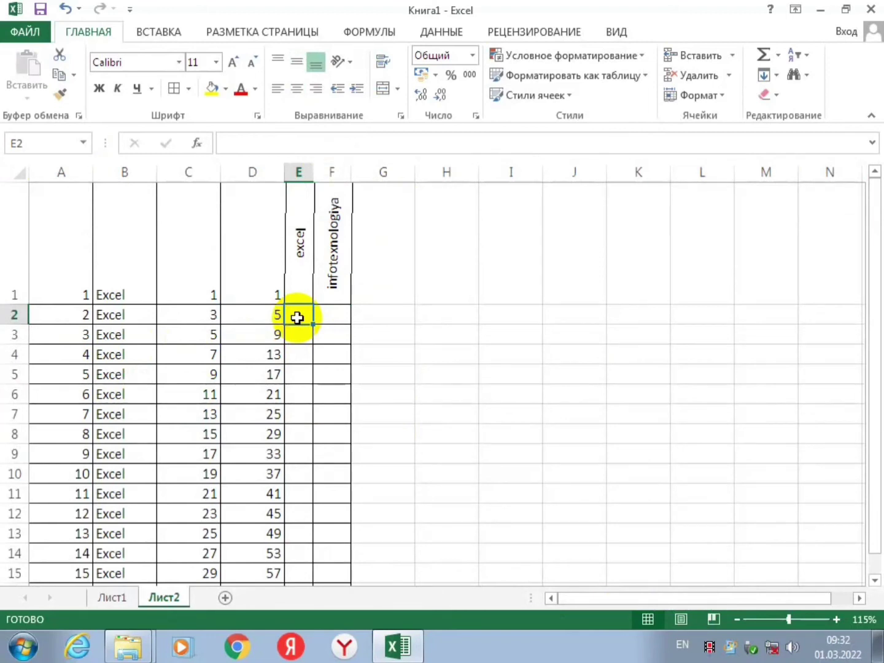
pyautogui.write('=')
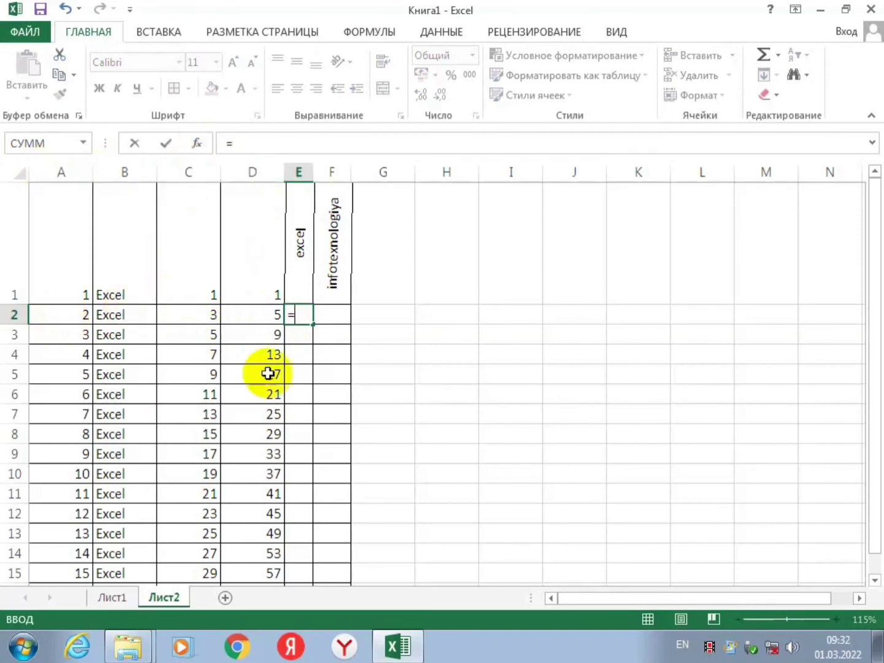
pyautogui.click(75, 318)
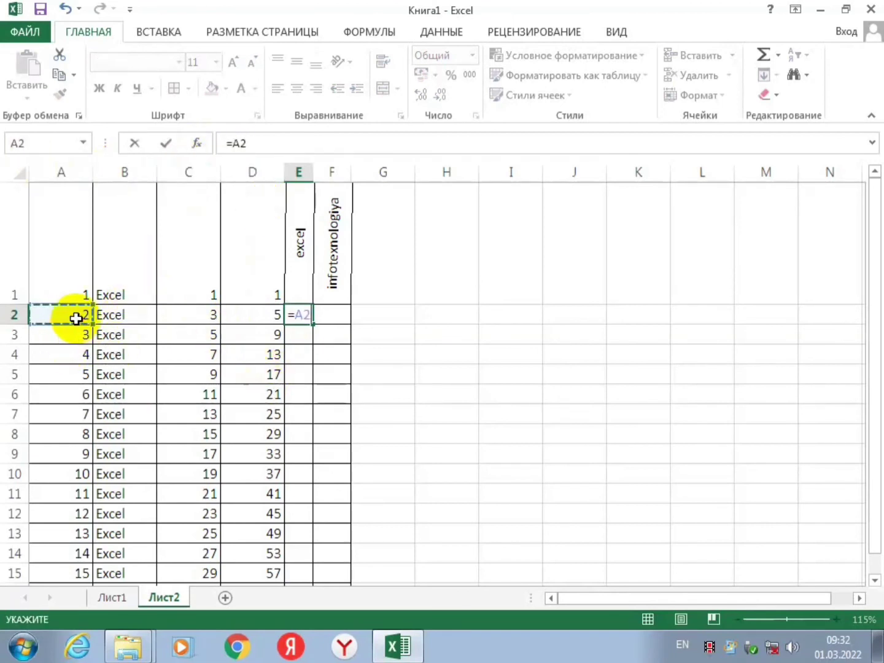
pyautogui.write('+')
pyautogui.click(181, 320)
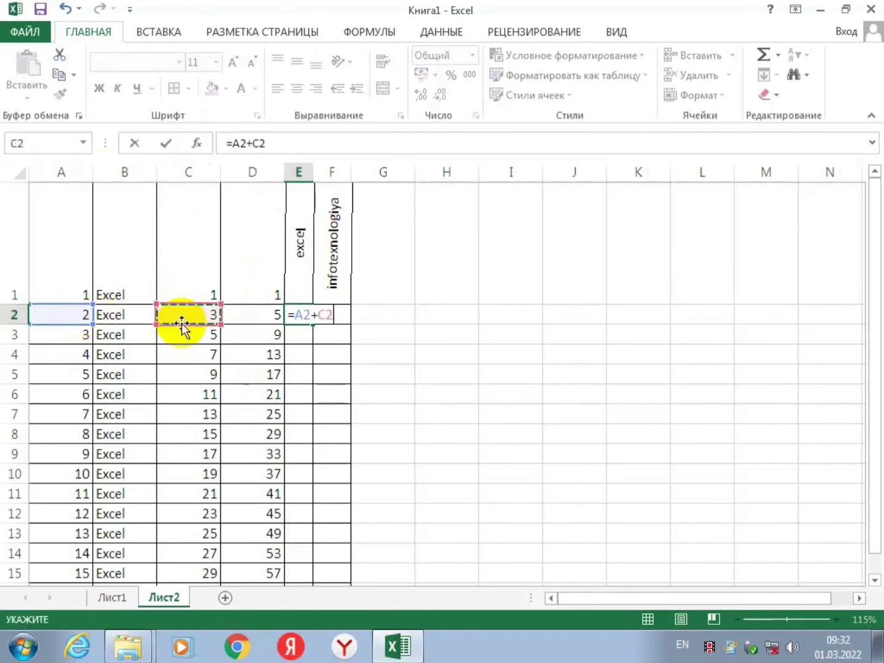
pyautogui.write('+')
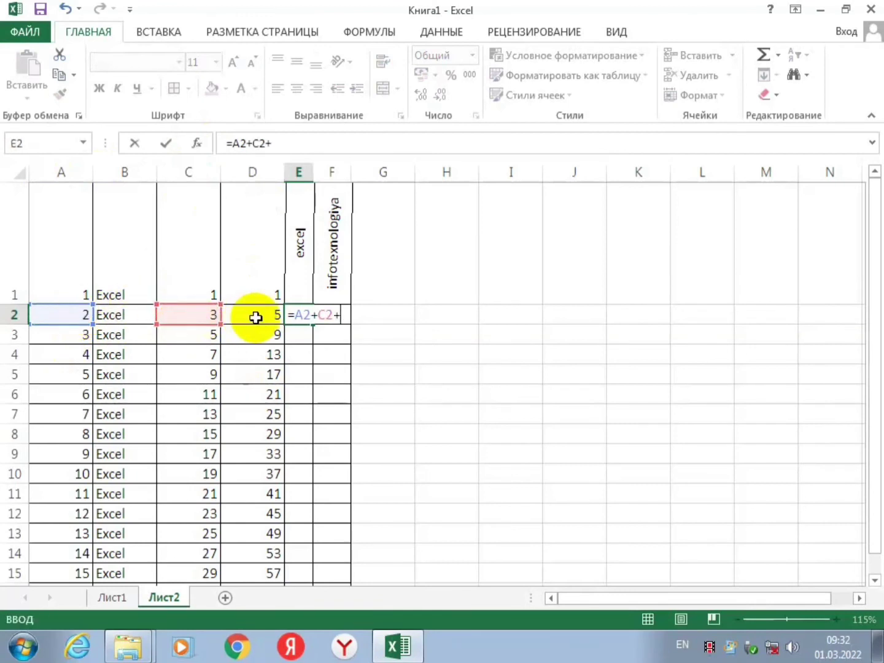
pyautogui.click(256, 318)
pyautogui.press('Return')
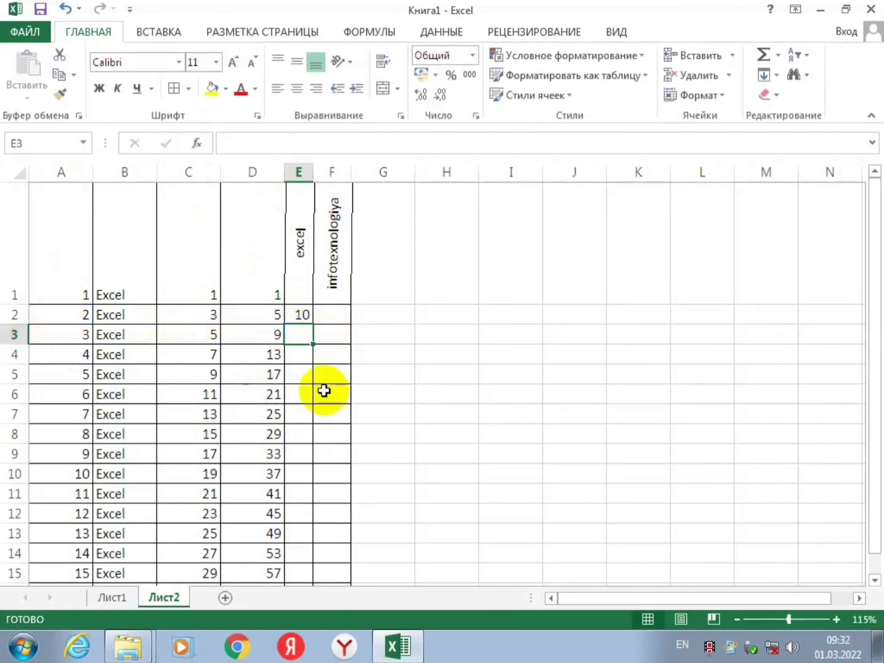
pyautogui.keyDown('ctrl'); pyautogui.scroll(2, 322, 363); pyautogui.keyUp('ctrl')
pyautogui.scroll(1, 322, 362)
# Copy the E2 sum formula down to E19, giving totals 10, 17, 24 and onward.
pyautogui.click(374, 356)
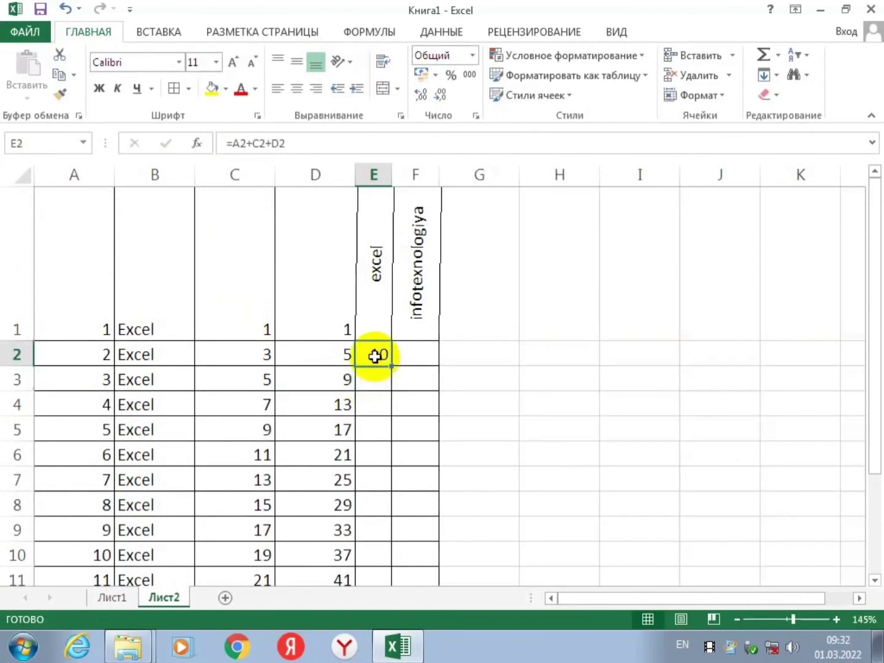
pyautogui.moveTo(391, 368); pyautogui.dragTo(386, 584)
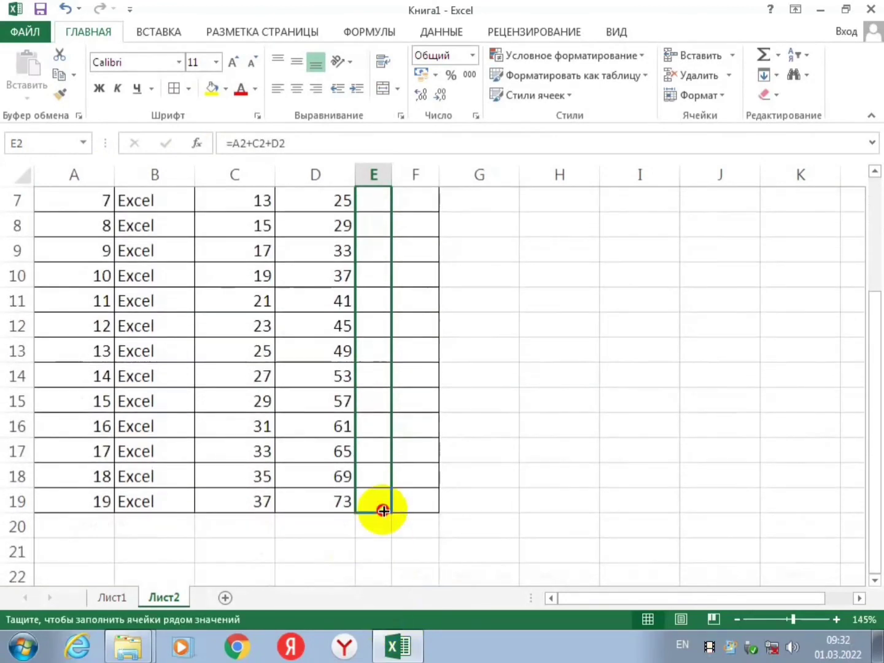
pyautogui.moveTo(386, 583); pyautogui.dragTo(381, 509)
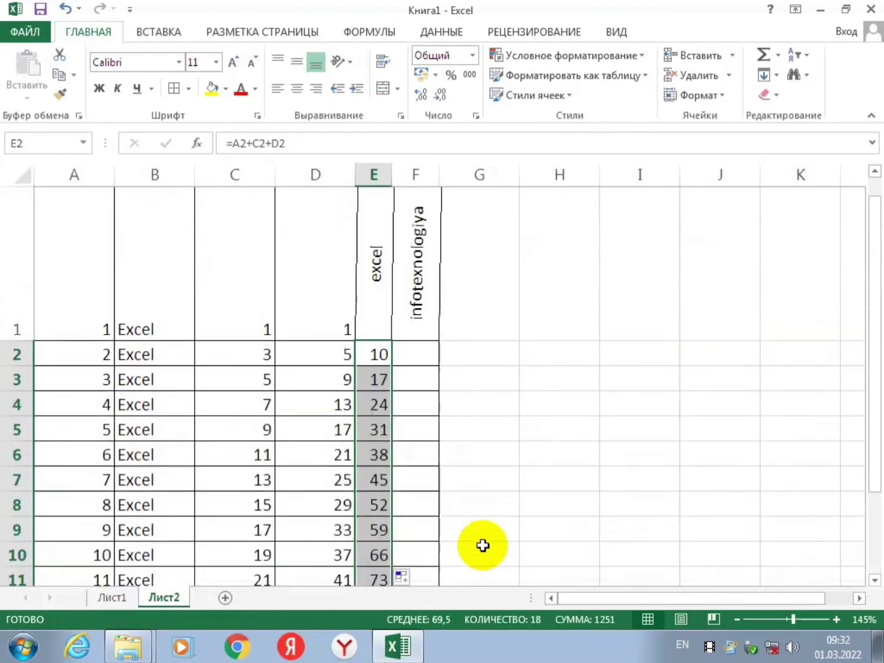
pyautogui.scroll(2, 482, 544)
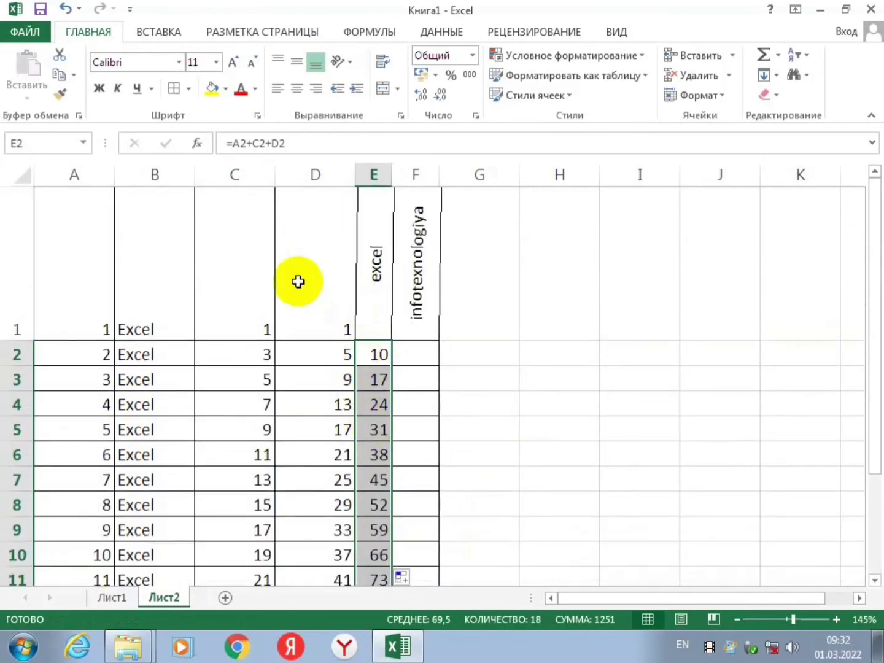